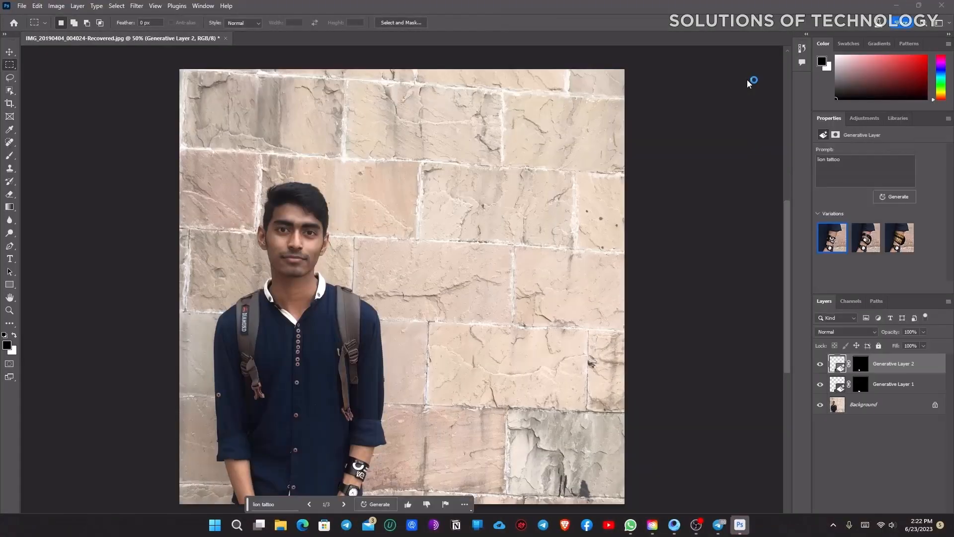
- Delete both generative layers above the Background layer
{"action": "left_click", "coordinate": [517, 380]}
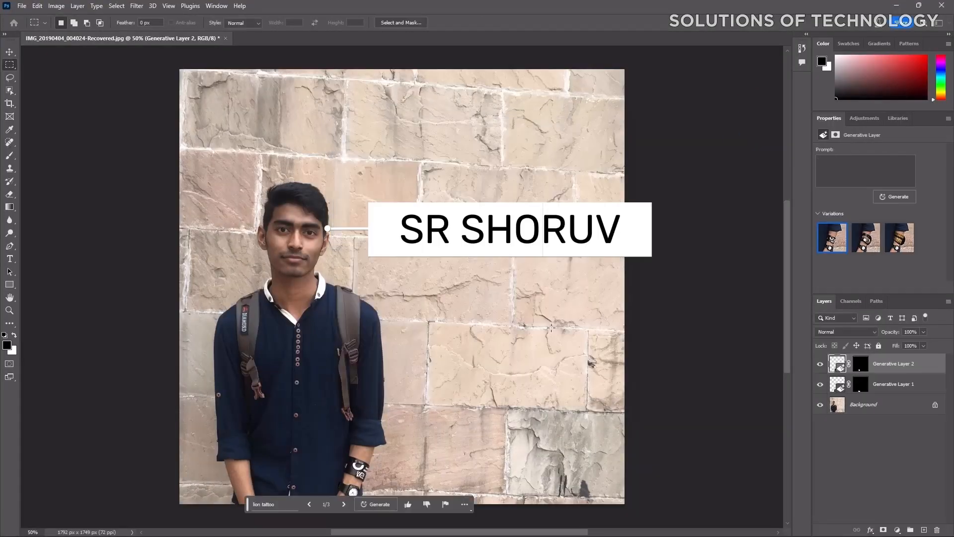
{"action": "left_click", "coordinate": [896, 387], "text": "shift"}
{"action": "key", "text": "Delete"}
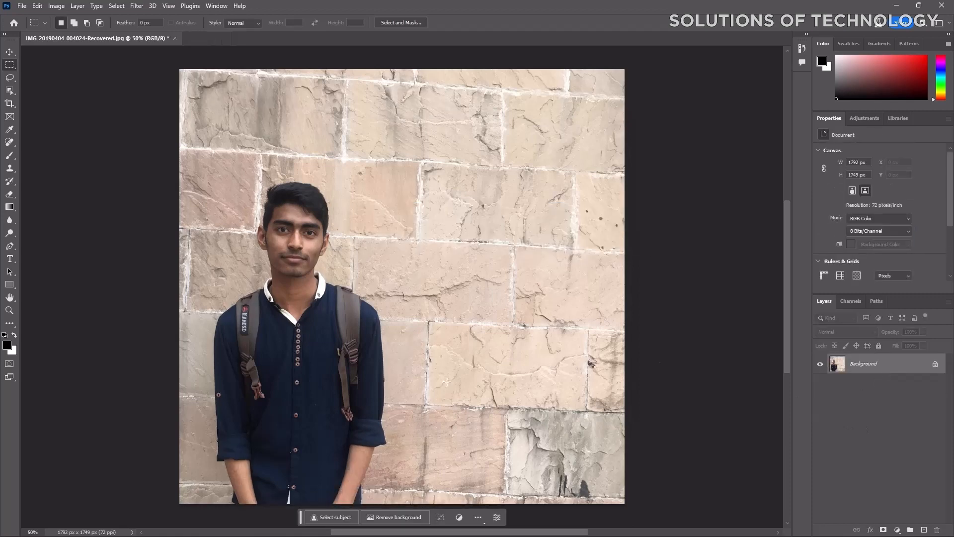
- Select a rectangle around the bare wrist beside the wall and run Generative Fill with the prompt "add wrist watch"
{"action": "scroll", "coordinate": [343, 363], "scroll_direction": "up", "scroll_amount": 3}
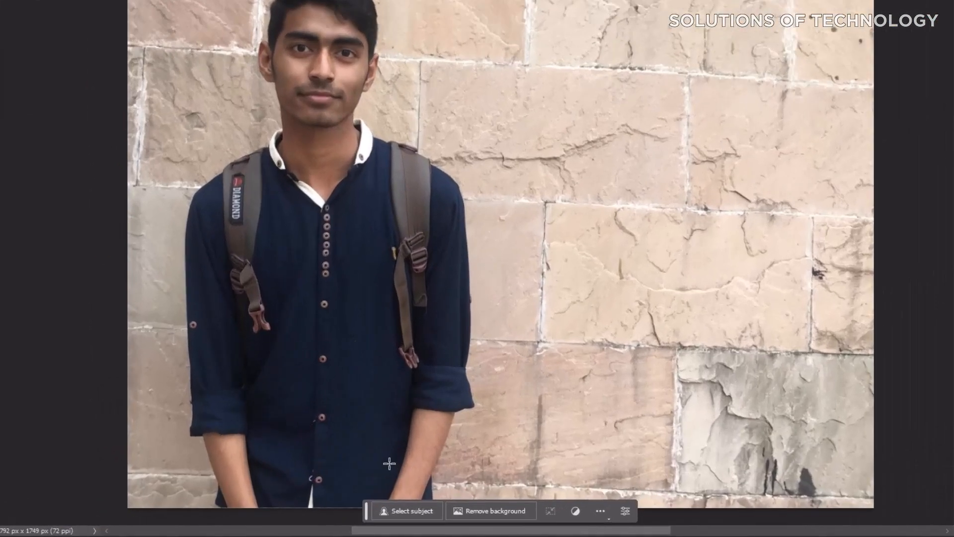
{"action": "left_click_drag", "start_coordinate": [359, 477], "coordinate": [416, 503]}
{"action": "left_click", "coordinate": [366, 489]}
{"action": "type", "text": "add wr"}
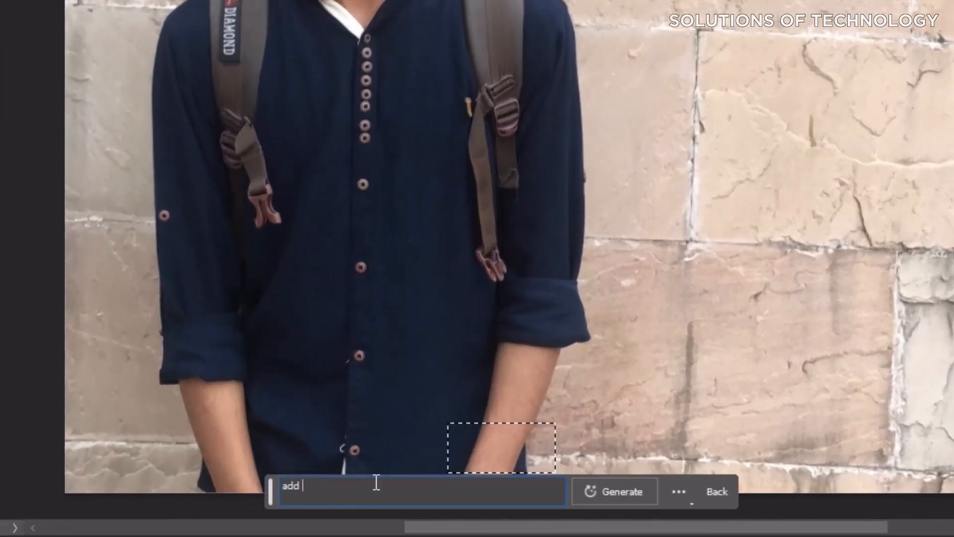
{"action": "type", "text": "ist watch"}
{"action": "key", "text": "Return"}
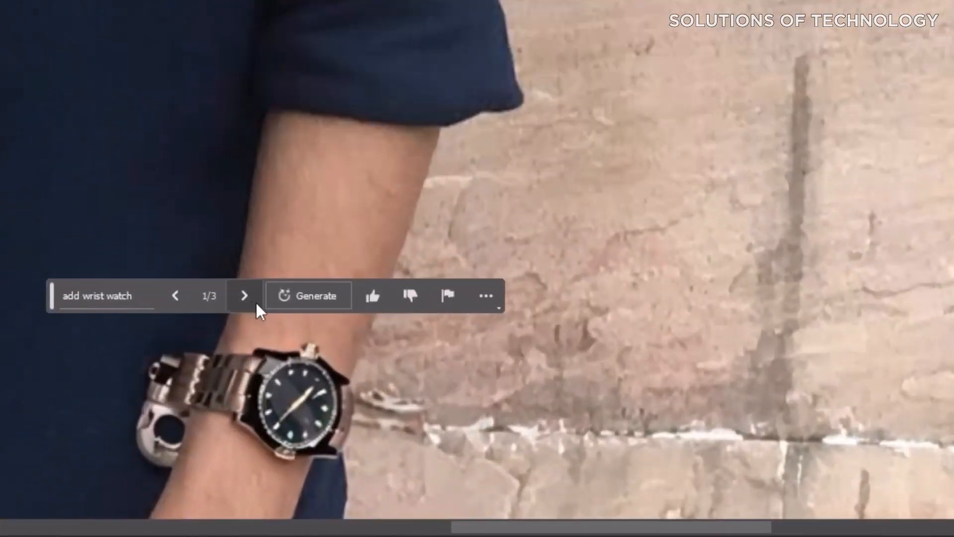
- Browse the generated wrist watches and keep the second variation, checking it against the whole photo
{"action": "left_click", "coordinate": [434, 400]}
{"action": "left_click", "coordinate": [245, 296]}
{"action": "left_click", "coordinate": [244, 304]}
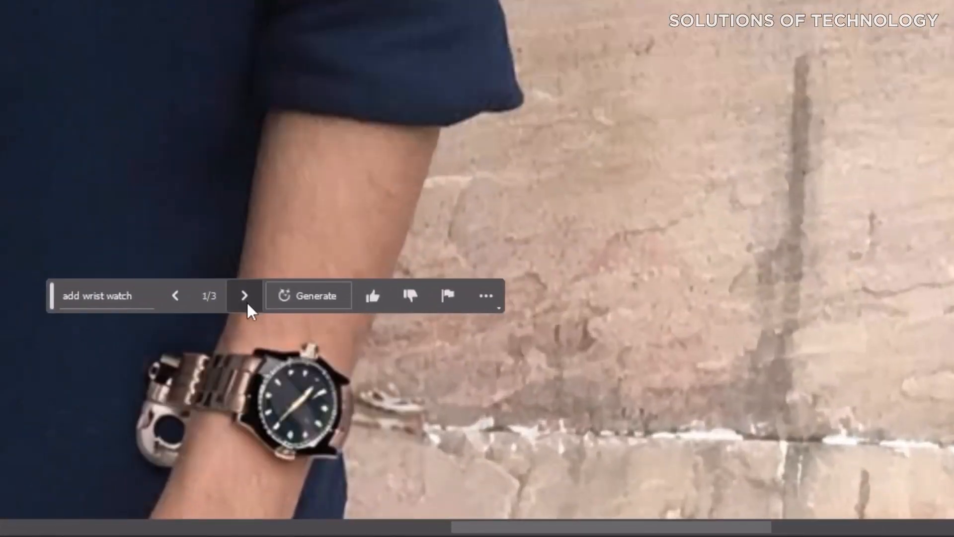
{"action": "left_click", "coordinate": [244, 304]}
{"action": "scroll", "coordinate": [689, 370], "scroll_direction": "down", "scroll_amount": 4}
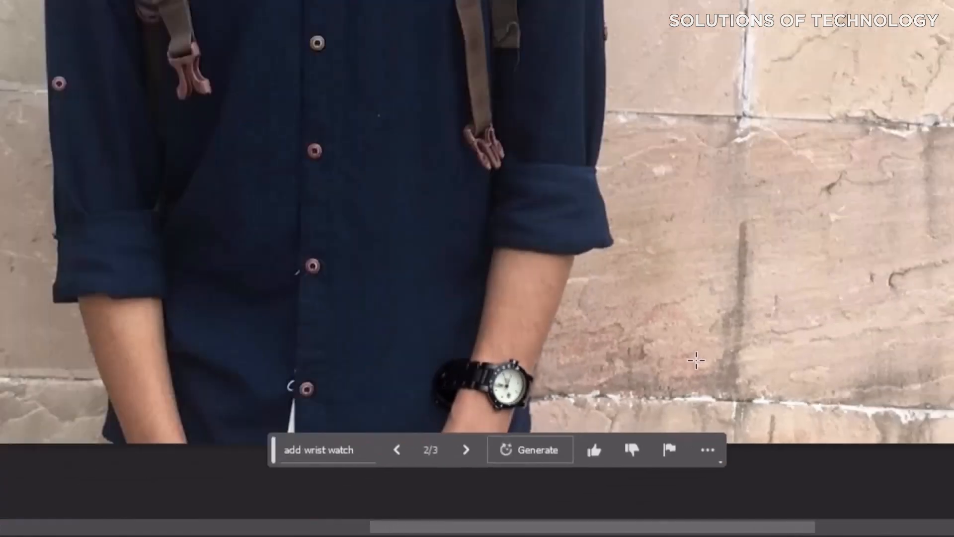
{"action": "scroll", "coordinate": [512, 365], "scroll_direction": "up", "scroll_amount": 6}
{"action": "scroll", "coordinate": [713, 320], "scroll_direction": "down", "scroll_amount": 5}
{"action": "scroll", "coordinate": [909, 264], "scroll_direction": "down", "scroll_amount": 5}
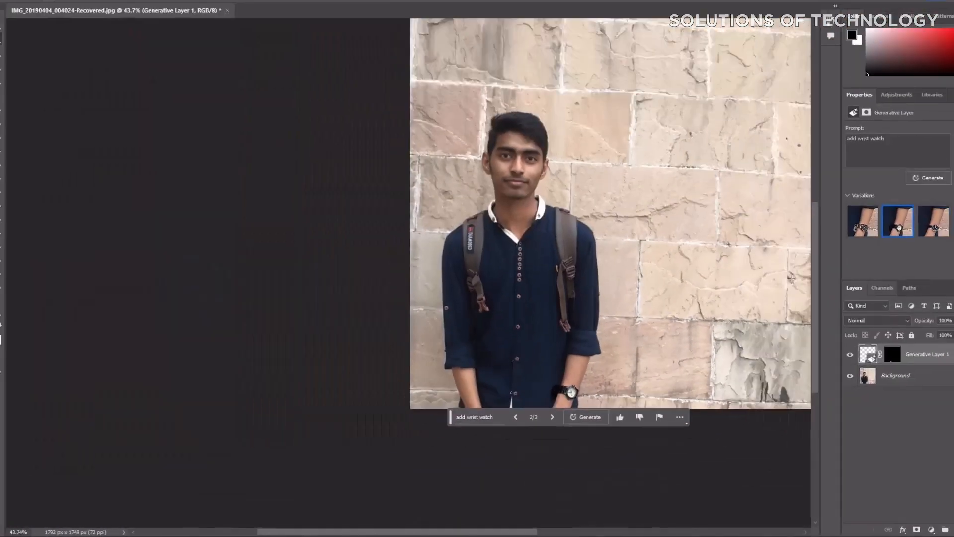
- Lasso the shoulder strap with the DIAMOND label and run Generative Fill with the prompt "remove bag shoulder"
{"action": "scroll", "coordinate": [568, 33], "scroll_direction": "up", "scroll_amount": 6}
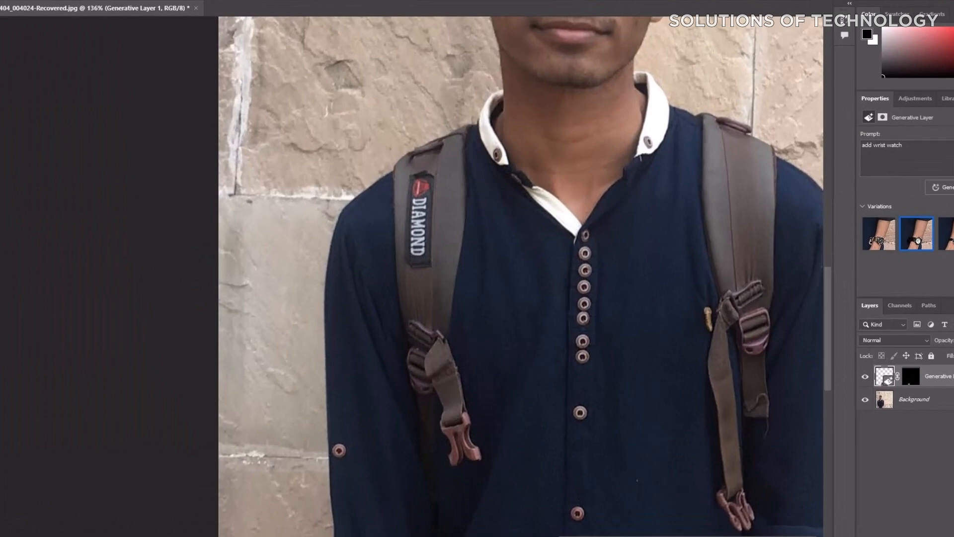
{"action": "key", "text": "l"}
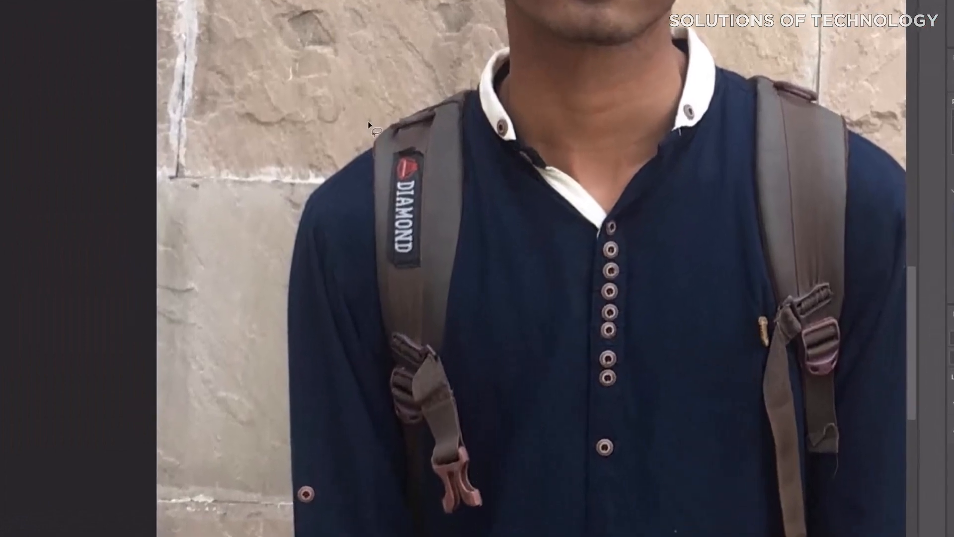
{"action": "mouse_move", "coordinate": [399, 163]}
{"action": "left_mouse_down"}
{"action": "mouse_move", "coordinate": [477, 160]}
{"action": "mouse_move", "coordinate": [497, 403]}
{"action": "left_mouse_up"}
{"action": "mouse_move", "coordinate": [495, 536]}
{"action": "left_mouse_down"}
{"action": "mouse_move", "coordinate": [383, 297]}
{"action": "mouse_move", "coordinate": [381, 311]}
{"action": "left_mouse_up"}
{"action": "key", "text": "ctrl+d"}
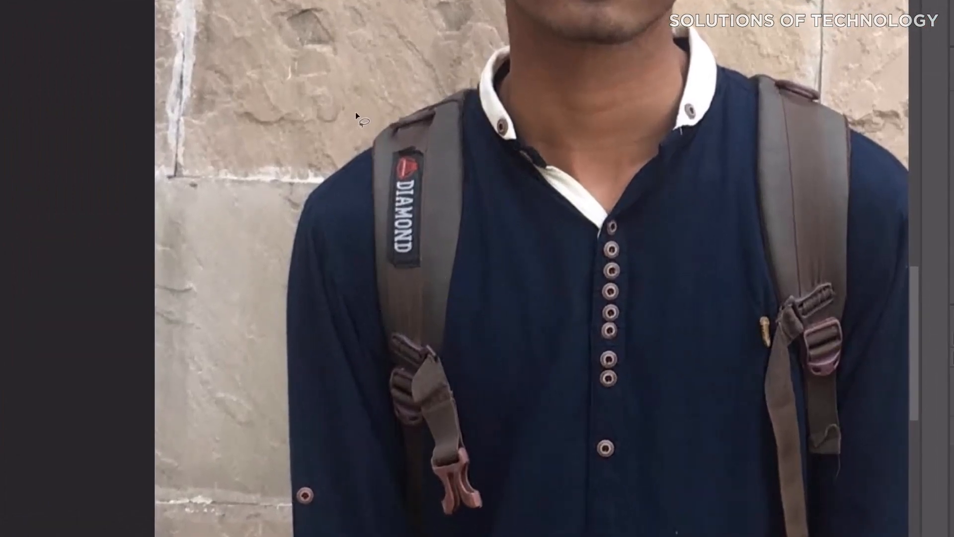
{"action": "mouse_move", "coordinate": [356, 477]}
{"action": "left_mouse_down"}
{"action": "mouse_move", "coordinate": [346, 263]}
{"action": "mouse_move", "coordinate": [372, 97]}
{"action": "left_mouse_up"}
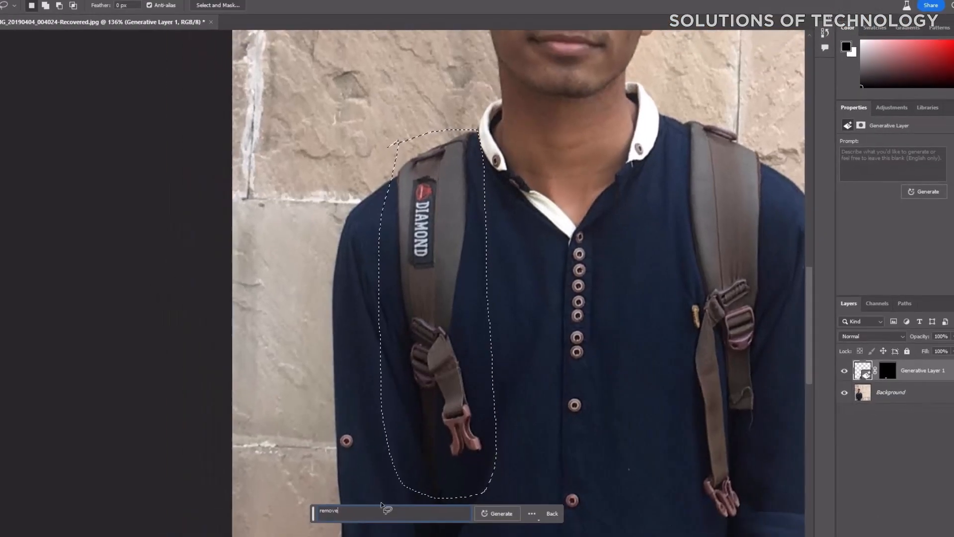
{"action": "type", "text": "remove bag shoulder"}
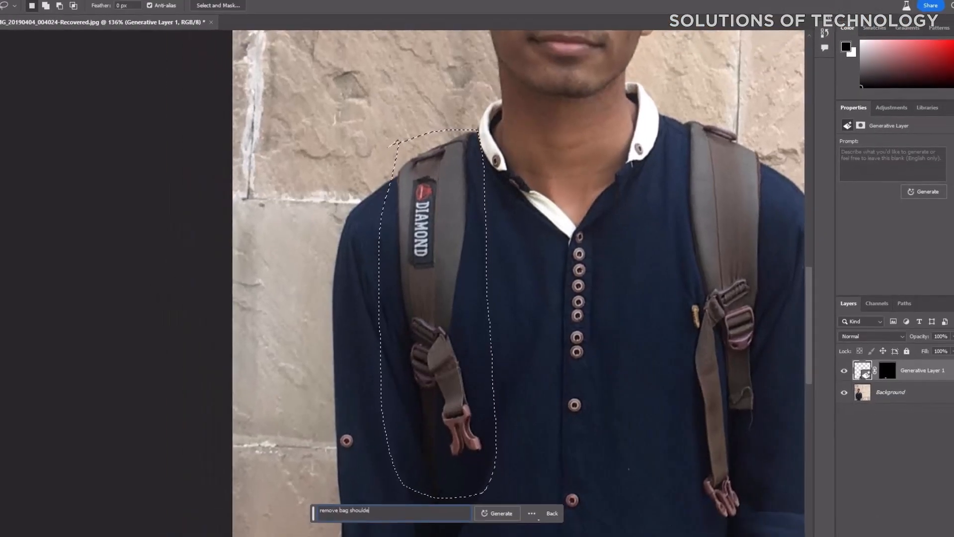
{"action": "key", "text": "Return"}
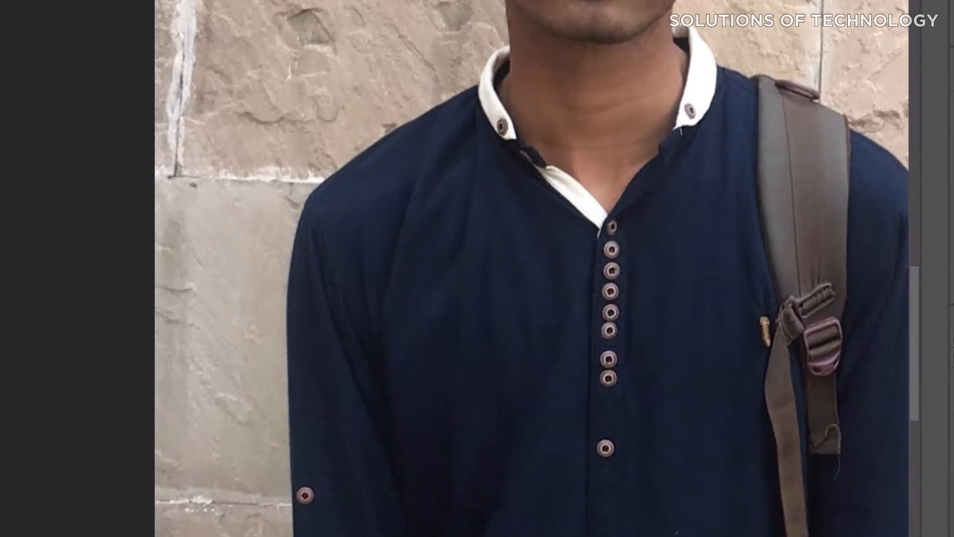
{"action": "scroll", "coordinate": [556, 431], "scroll_direction": "down", "scroll_amount": 7}
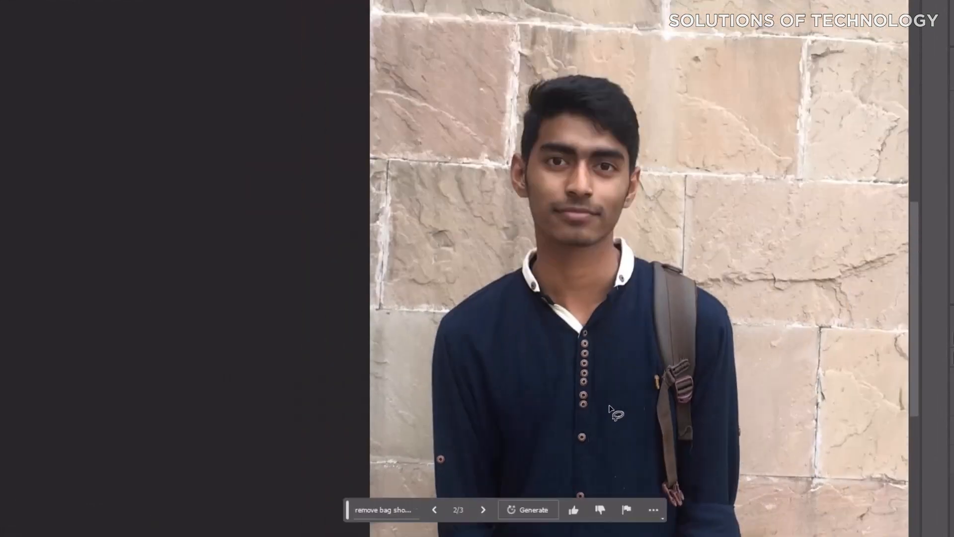
- Lasso the remaining shoulder strap down to its buckle and run Generative Fill with the prompt "remove bag shoulder"
{"action": "scroll", "coordinate": [844, 393], "scroll_direction": "up", "scroll_amount": 4}
{"action": "scroll", "coordinate": [750, 381], "scroll_direction": "up", "scroll_amount": 2}
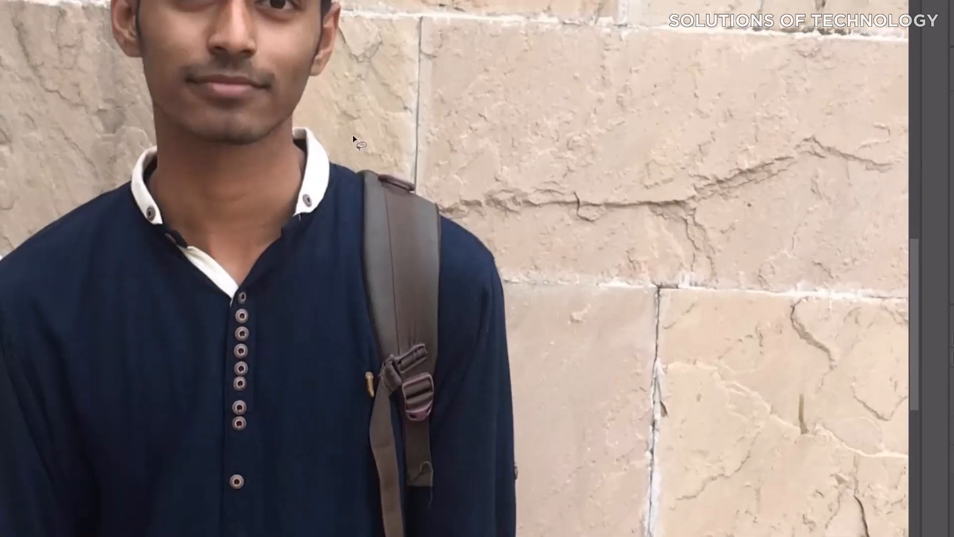
{"action": "mouse_move", "coordinate": [354, 137]}
{"action": "left_mouse_down"}
{"action": "mouse_move", "coordinate": [351, 520]}
{"action": "mouse_move", "coordinate": [460, 247]}
{"action": "left_mouse_up"}
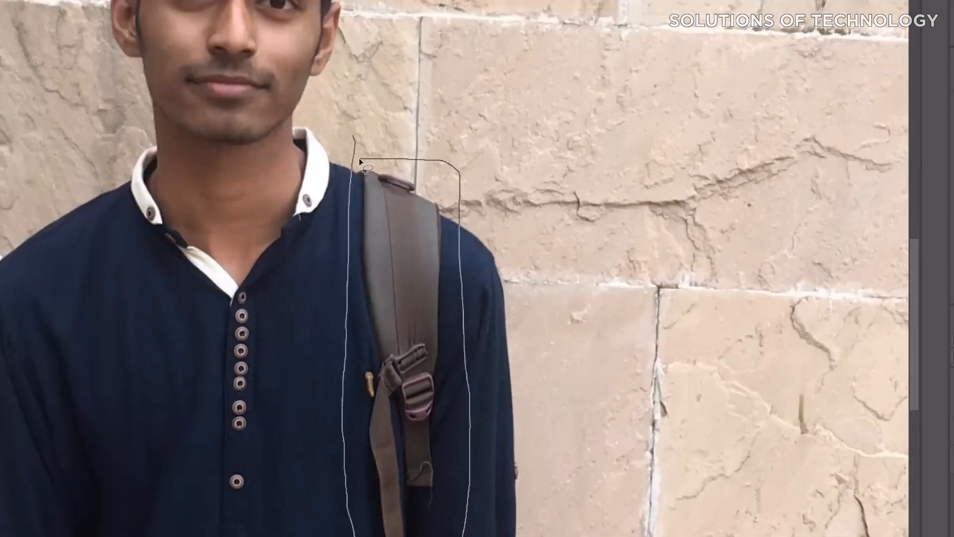
{"action": "left_click_drag", "start_coordinate": [350, 161], "coordinate": [352, 149]}
{"action": "left_click", "coordinate": [319, 112]}
{"action": "type", "text": "remove bag"}
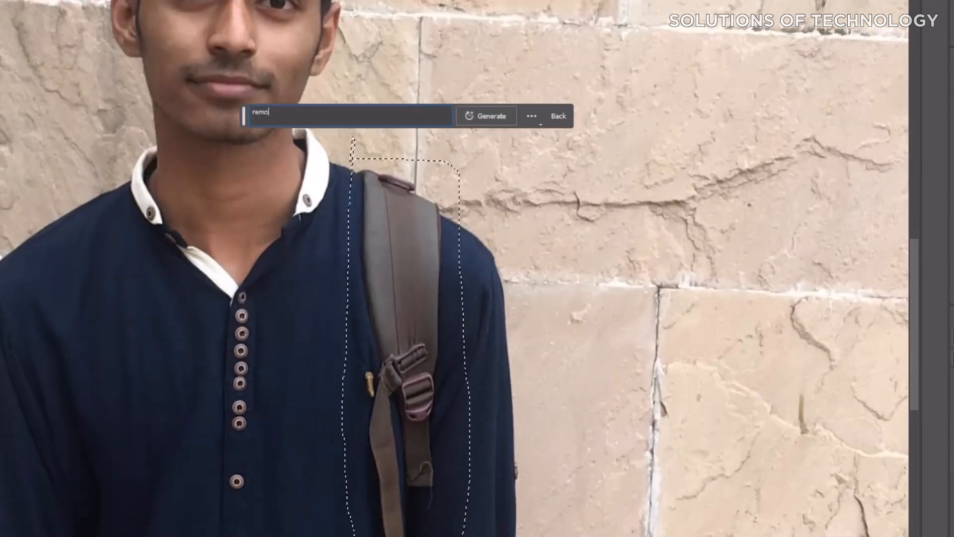
{"action": "type", "text": " shoulder"}
{"action": "key", "text": "Return"}
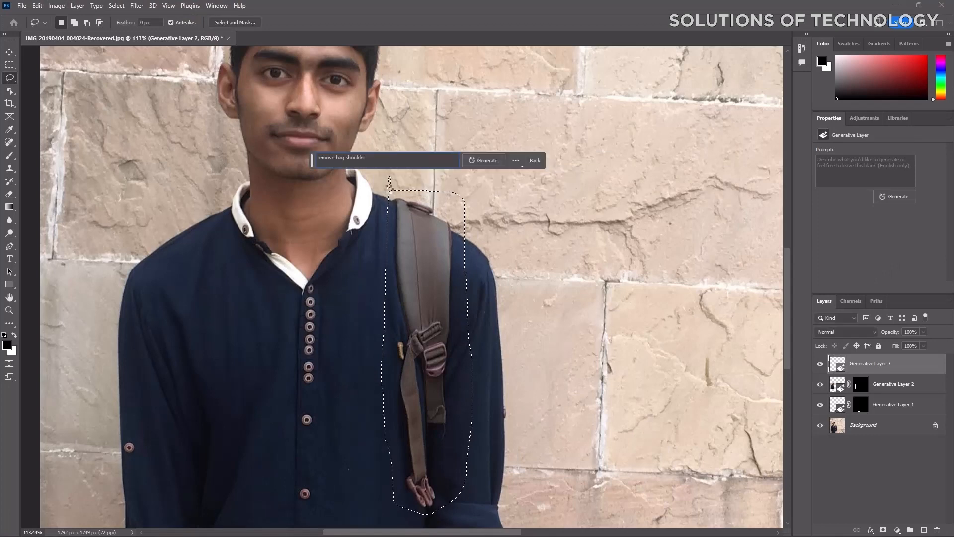
- Switch the second strap removal to its third variation and check the shirt in the whole photo
{"action": "left_click", "coordinate": [411, 154]}
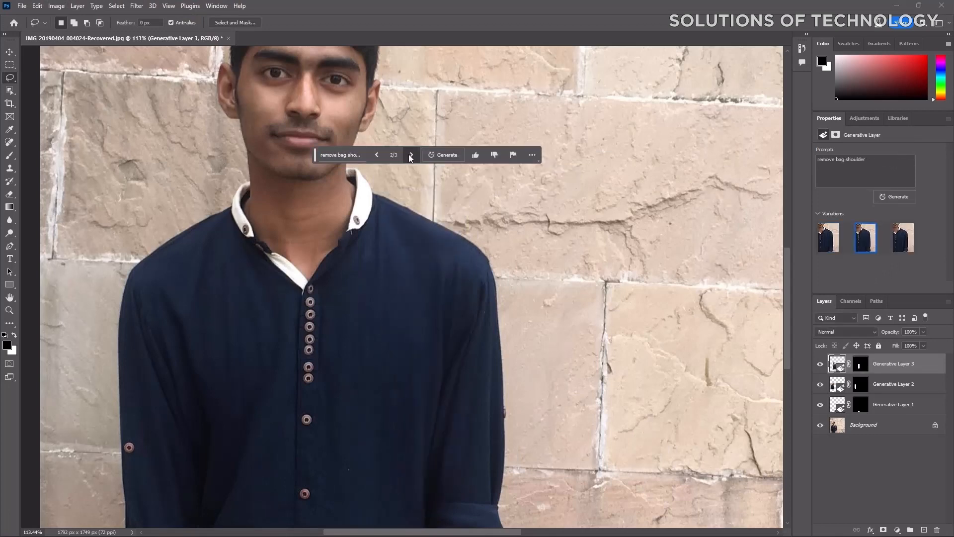
{"action": "left_click", "coordinate": [411, 154]}
{"action": "scroll", "coordinate": [545, 234], "scroll_direction": "down", "scroll_amount": 5}
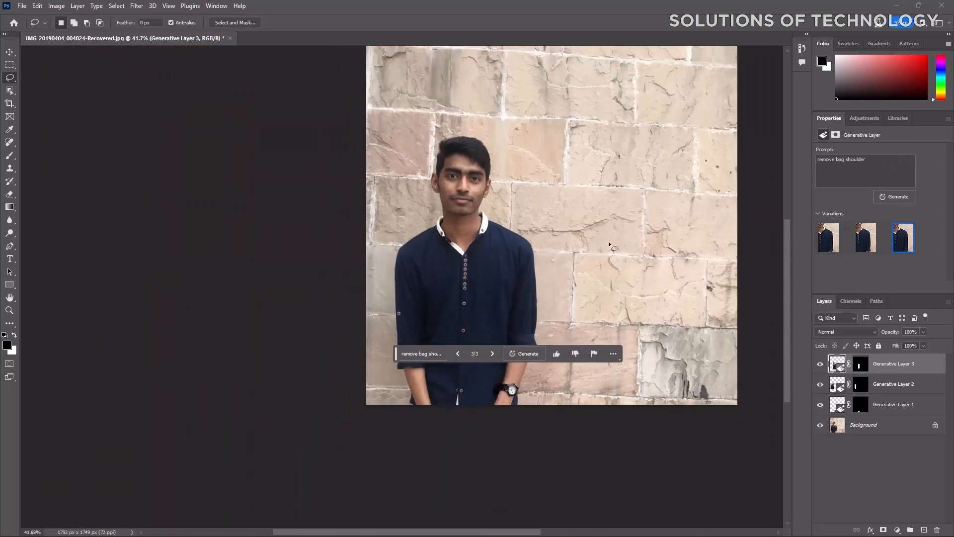
{"action": "scroll", "coordinate": [724, 268], "scroll_direction": "up", "scroll_amount": 4}
{"action": "scroll", "coordinate": [725, 268], "scroll_direction": "down", "scroll_amount": 2}
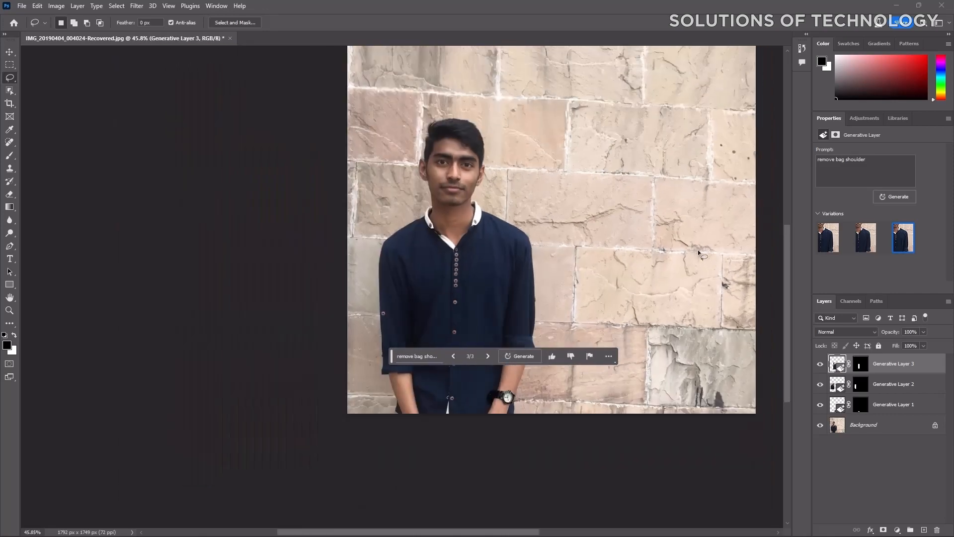
{"action": "scroll", "coordinate": [555, 284], "scroll_direction": "up", "scroll_amount": 1}
- Select a tall rectangle over the wall beside the man and run Generative Fill with the prompt "add wall poster"
{"action": "key", "text": "m"}
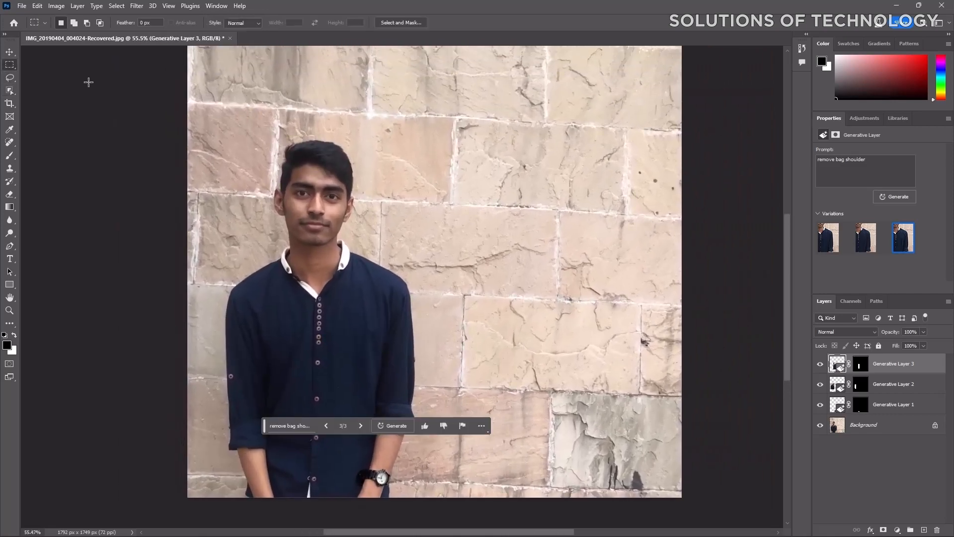
{"action": "left_click_drag", "start_coordinate": [466, 85], "coordinate": [771, 504]}
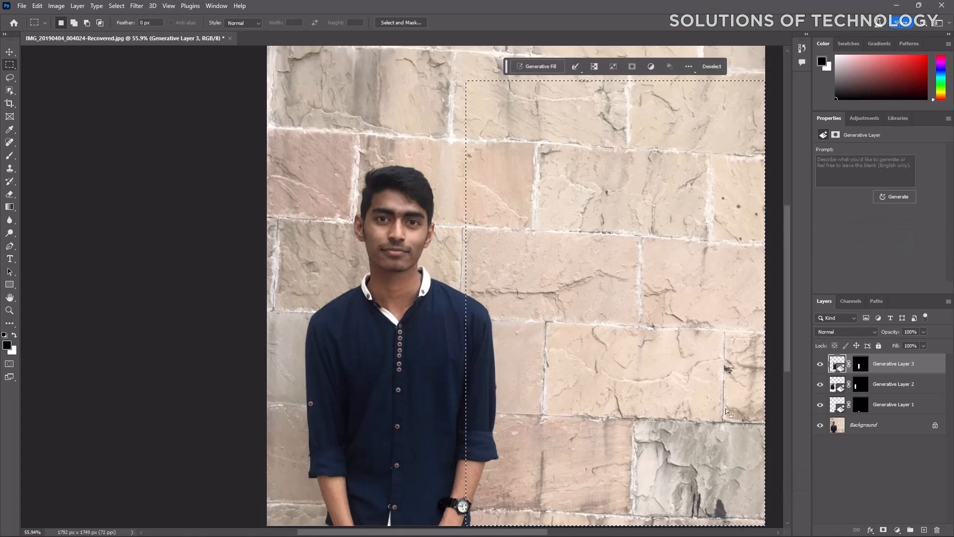
{"action": "left_click", "coordinate": [539, 80]}
{"action": "type", "text": "add wall poste"}
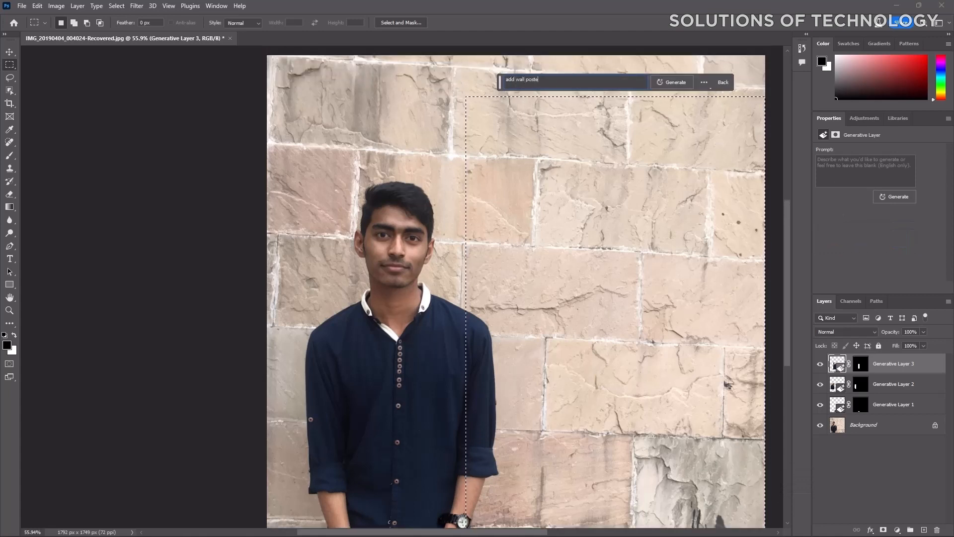
{"action": "key", "text": "Return"}
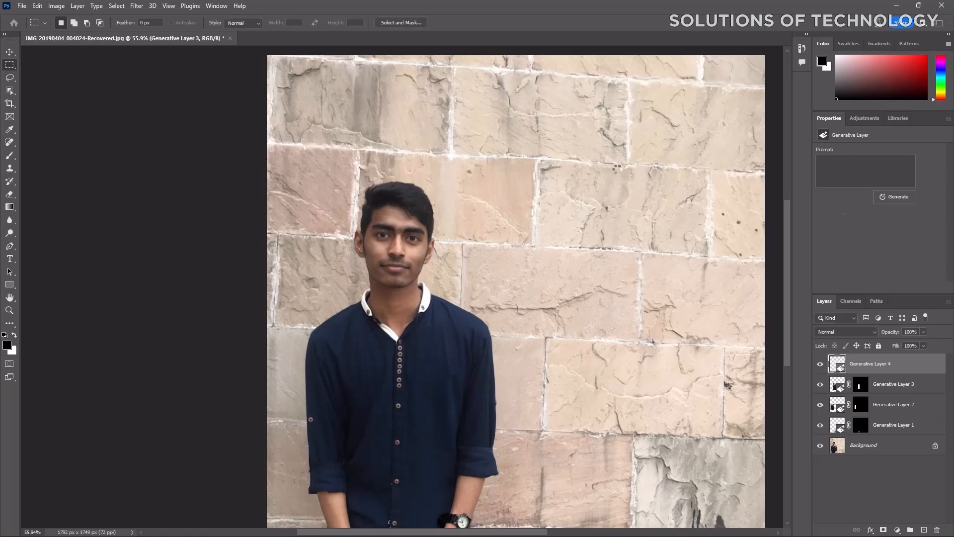
- Browse the three wall poster variations and generate another set with the same prompt
{"action": "left_click", "coordinate": [501, 74]}
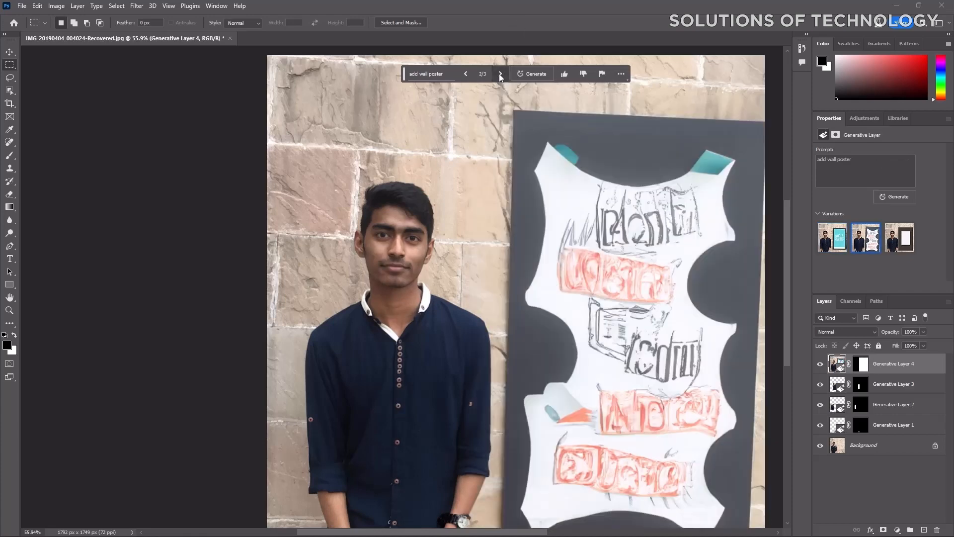
{"action": "left_click", "coordinate": [500, 74]}
{"action": "left_click", "coordinate": [500, 74]}
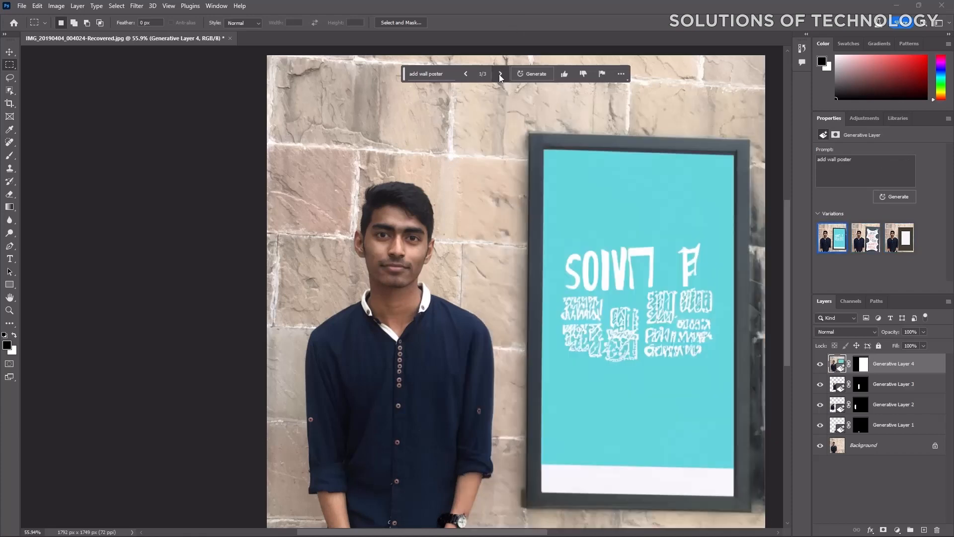
{"action": "left_click", "coordinate": [533, 74]}
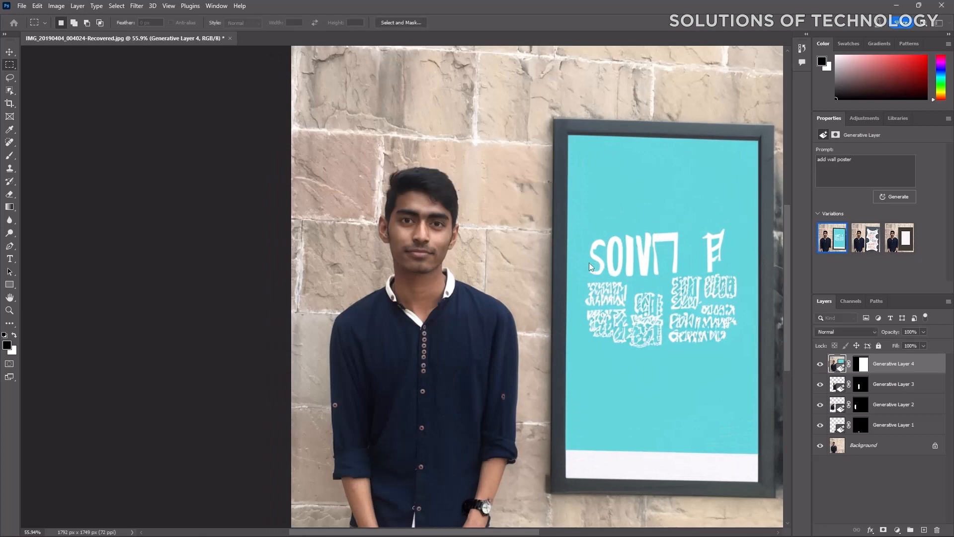
- Compare all six wall poster variations and keep the second one
{"action": "left_click", "coordinate": [525, 60]}
{"action": "left_click", "coordinate": [527, 61]}
{"action": "double_click", "coordinate": [527, 60]}
{"action": "left_click", "coordinate": [526, 60]}
{"action": "left_click", "coordinate": [491, 61]}
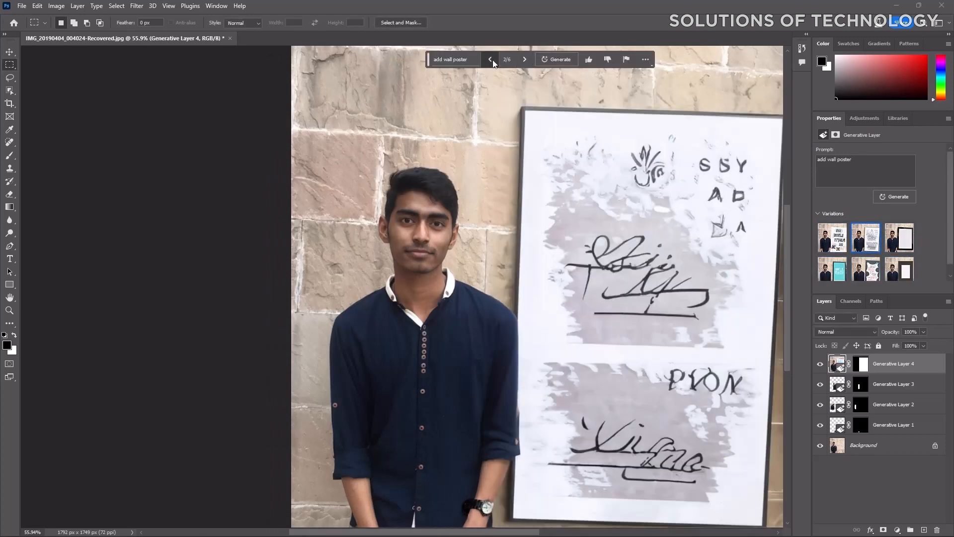
{"action": "left_click", "coordinate": [491, 60]}
{"action": "triple_click", "coordinate": [492, 61]}
{"action": "left_click", "coordinate": [491, 61]}
{"action": "left_click", "coordinate": [491, 61]}
- Examine how the poster blends with the shirt sleeve, the arm and the wrist watch
{"action": "scroll", "coordinate": [596, 304], "scroll_direction": "up", "scroll_amount": 13}
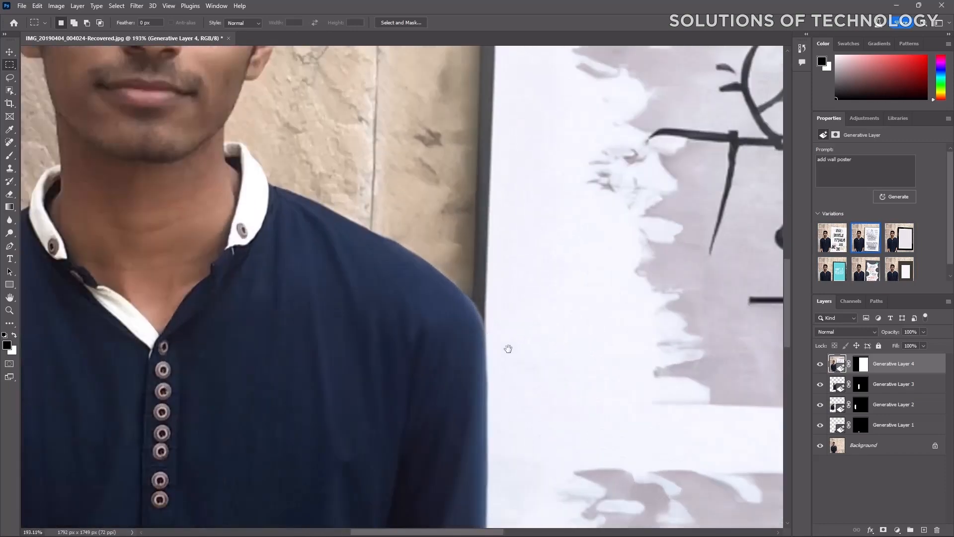
{"action": "left_click_drag", "start_coordinate": [506, 348], "coordinate": [519, 201]}
{"action": "left_click_drag", "start_coordinate": [516, 255], "coordinate": [507, 57]}
{"action": "scroll", "coordinate": [513, 241], "scroll_direction": "down", "scroll_amount": 11}
{"action": "scroll", "coordinate": [497, 258], "scroll_direction": "up", "scroll_amount": 7}
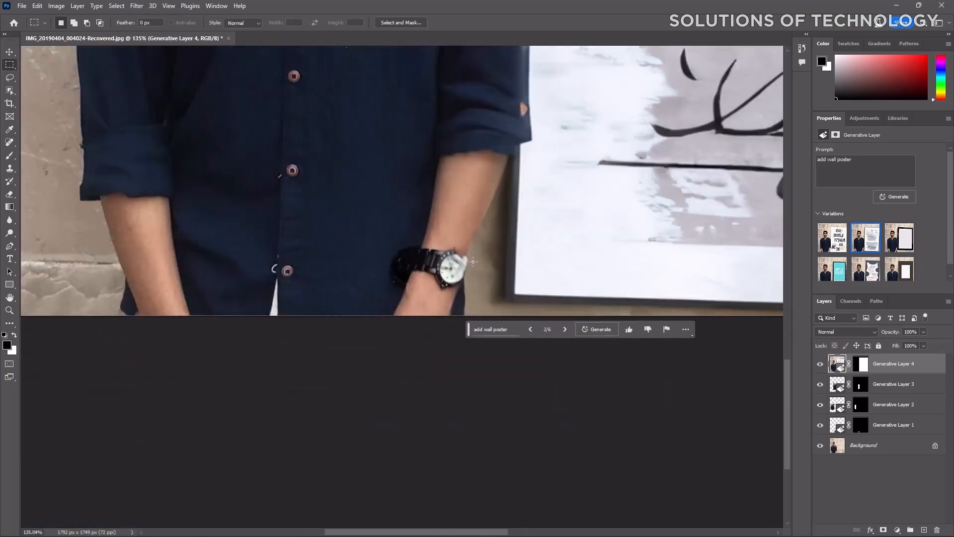
{"action": "scroll", "coordinate": [555, 232], "scroll_direction": "down", "scroll_amount": 12}
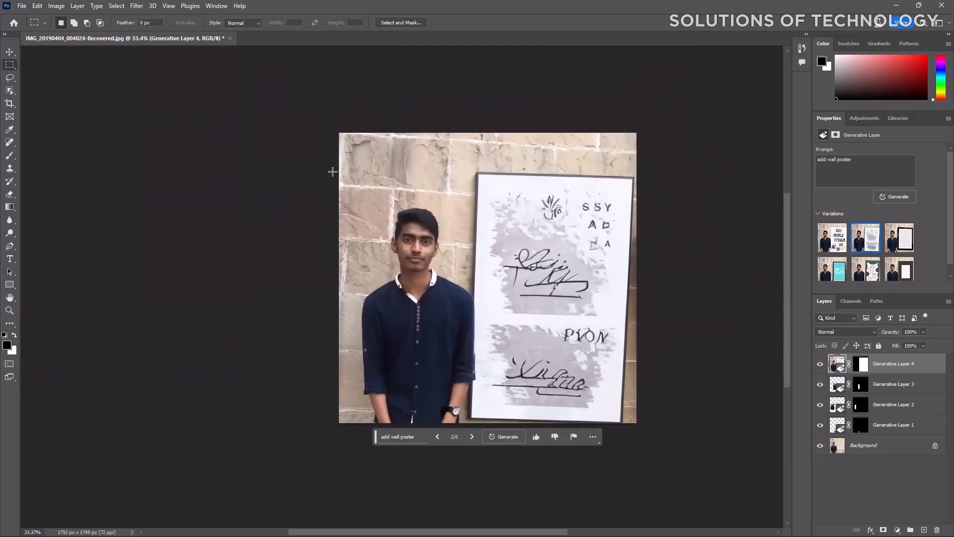
- Select a wide strip across the top of the photo and run Generative Fill with the prompt "happy new year"
{"action": "left_click_drag", "start_coordinate": [330, 127], "coordinate": [658, 200]}
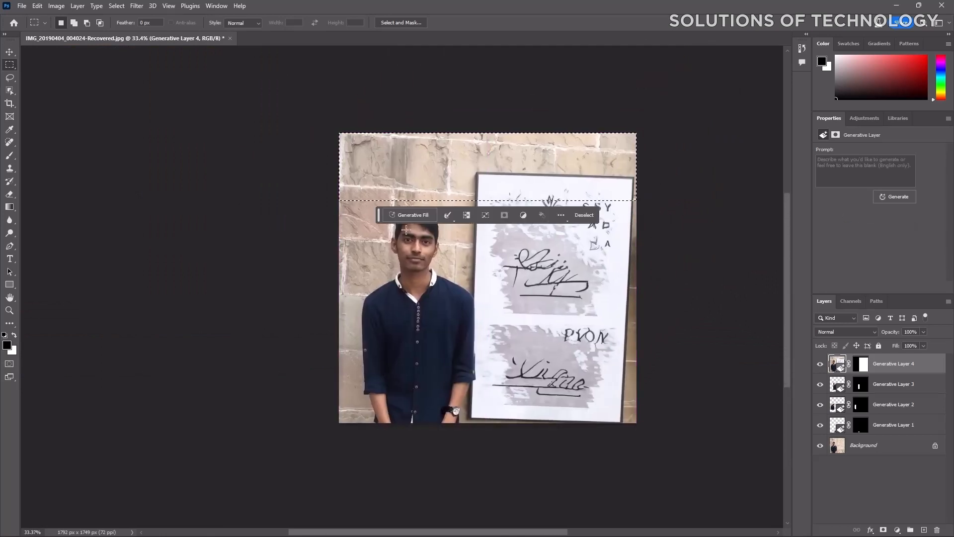
{"action": "left_click", "coordinate": [420, 215]}
{"action": "type", "text": "happy new yea"}
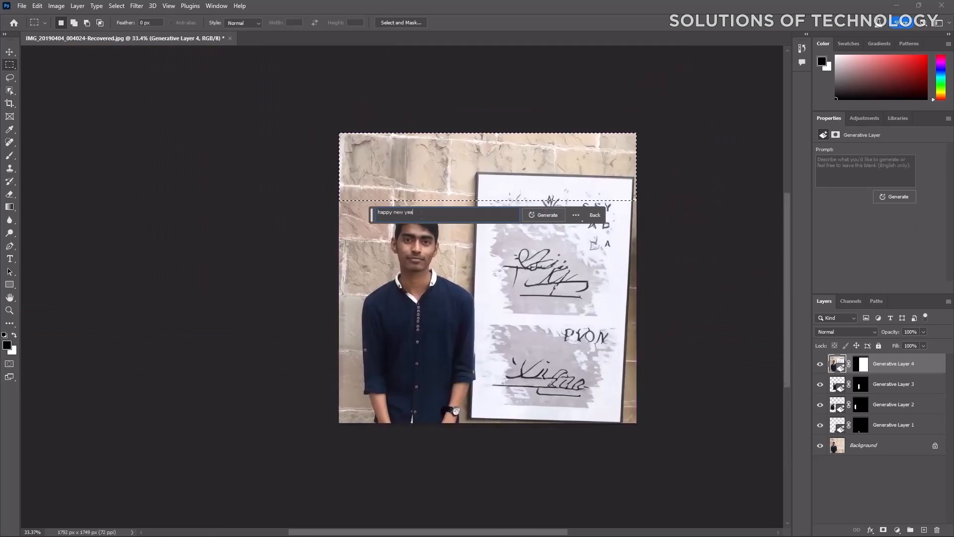
{"action": "type", "text": "r"}
{"action": "key", "text": "Return"}
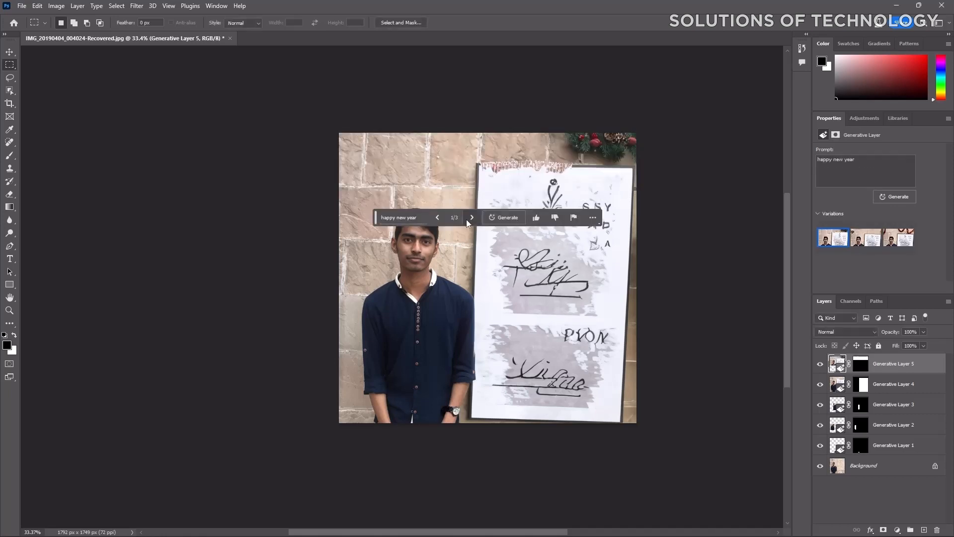
- Browse the three new-year variations and generate another set with the prompt "happy new year banner"
{"action": "left_click", "coordinate": [472, 217]}
{"action": "left_click", "coordinate": [472, 217]}
{"action": "left_click", "coordinate": [472, 217]}
{"action": "left_click", "coordinate": [472, 217]}
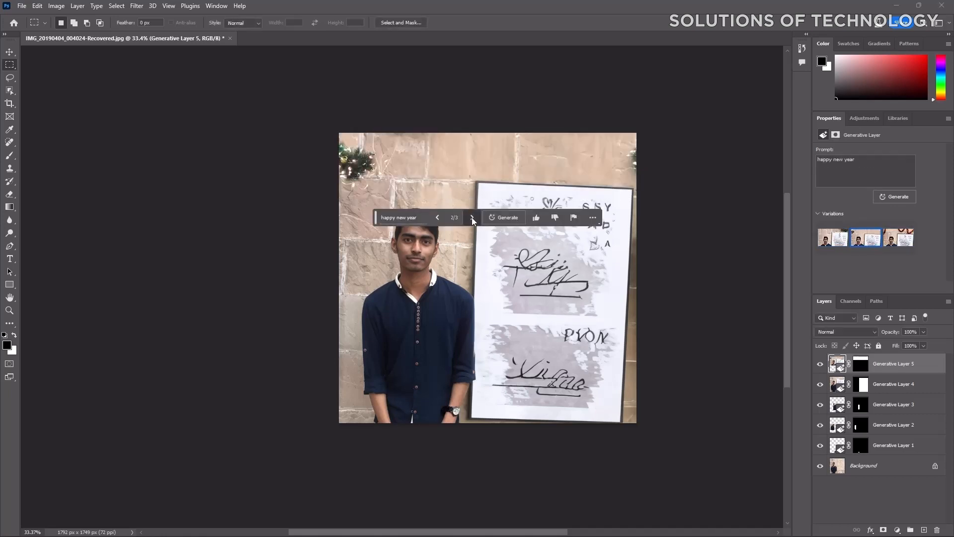
{"action": "left_click", "coordinate": [472, 217]}
{"action": "left_click", "coordinate": [472, 217]}
{"action": "left_click", "coordinate": [400, 217]}
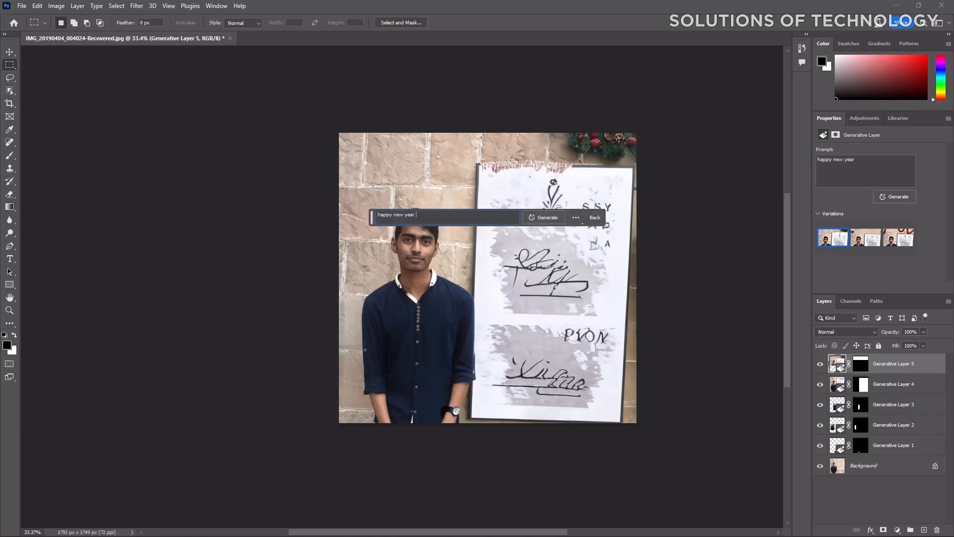
{"action": "type", "text": "banner"}
{"action": "key", "text": "Return"}
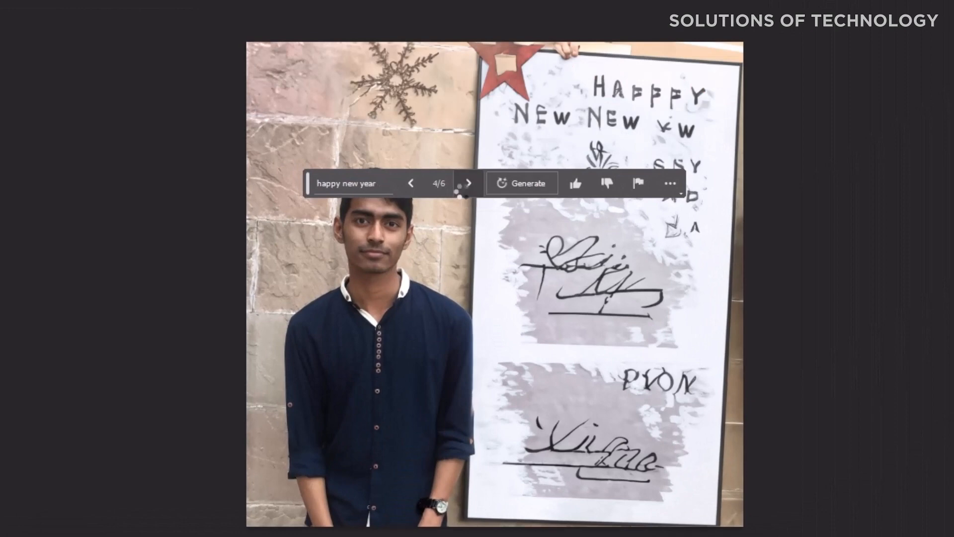
- Compare all six new-year variations and keep the second one, with the red lettering across the top of the poster
{"action": "left_click", "coordinate": [468, 183]}
{"action": "left_click", "coordinate": [469, 183]}
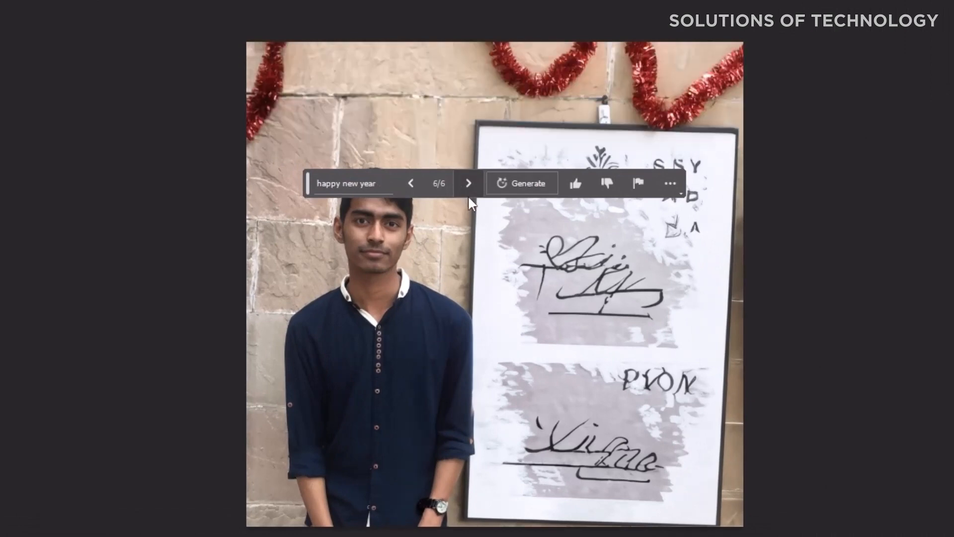
{"action": "left_click", "coordinate": [469, 196]}
{"action": "left_click", "coordinate": [469, 196]}
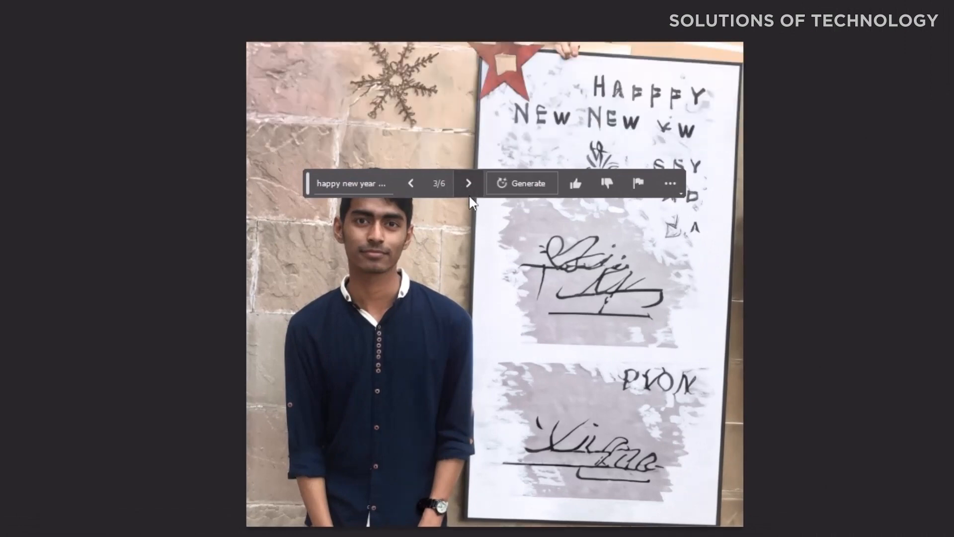
{"action": "left_click", "coordinate": [470, 196]}
{"action": "left_click", "coordinate": [470, 196]}
{"action": "left_click", "coordinate": [470, 196]}
{"action": "left_click", "coordinate": [470, 196]}
{"action": "left_click", "coordinate": [469, 197]}
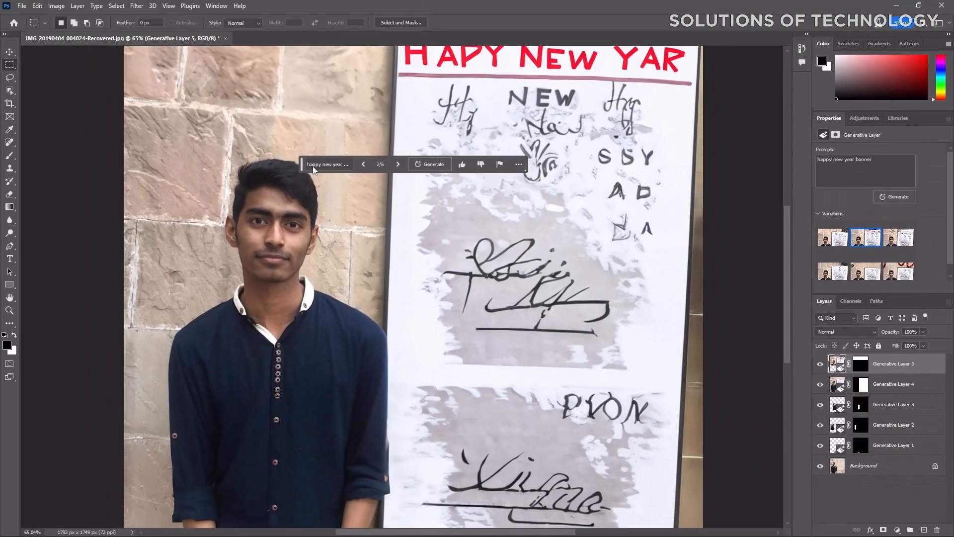
- Select a rectangle around the top of the man's head and run Generative Fill with the prompt "add cowboy hat"
{"action": "left_click_drag", "start_coordinate": [301, 164], "coordinate": [556, 493]}
{"action": "scroll", "coordinate": [561, 318], "scroll_direction": "down", "scroll_amount": 3}
{"action": "scroll", "coordinate": [561, 308], "scroll_direction": "up", "scroll_amount": 3}
{"action": "scroll", "coordinate": [566, 300], "scroll_direction": "down", "scroll_amount": 4}
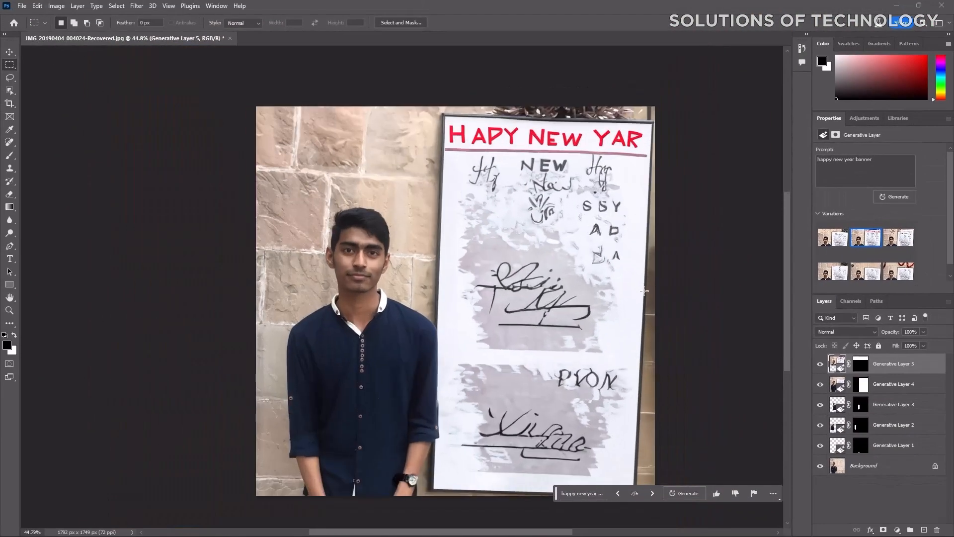
{"action": "left_click_drag", "start_coordinate": [312, 201], "coordinate": [414, 231]}
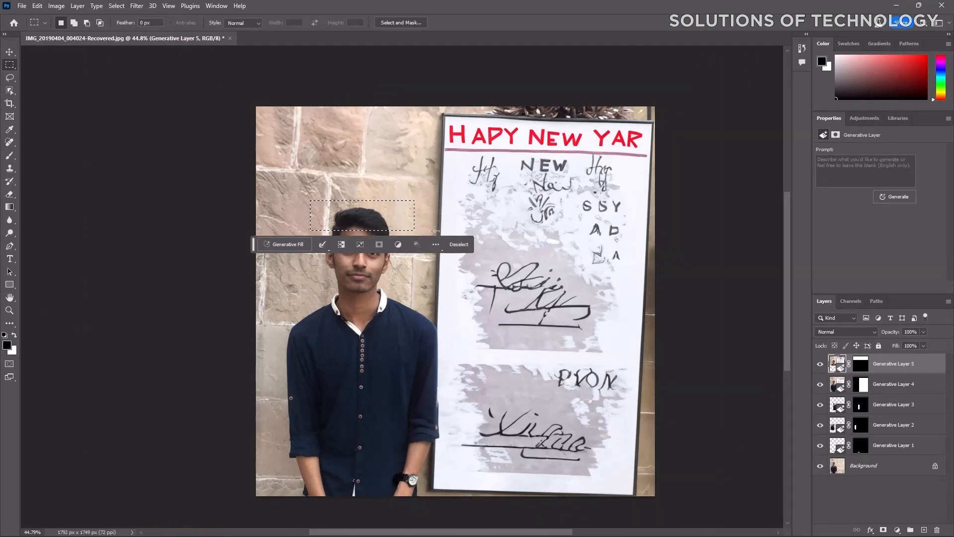
{"action": "left_click", "coordinate": [460, 245]}
{"action": "mouse_move", "coordinate": [306, 181]}
{"action": "left_mouse_down"}
{"action": "mouse_move", "coordinate": [390, 215]}
{"action": "mouse_move", "coordinate": [419, 241]}
{"action": "left_mouse_up"}
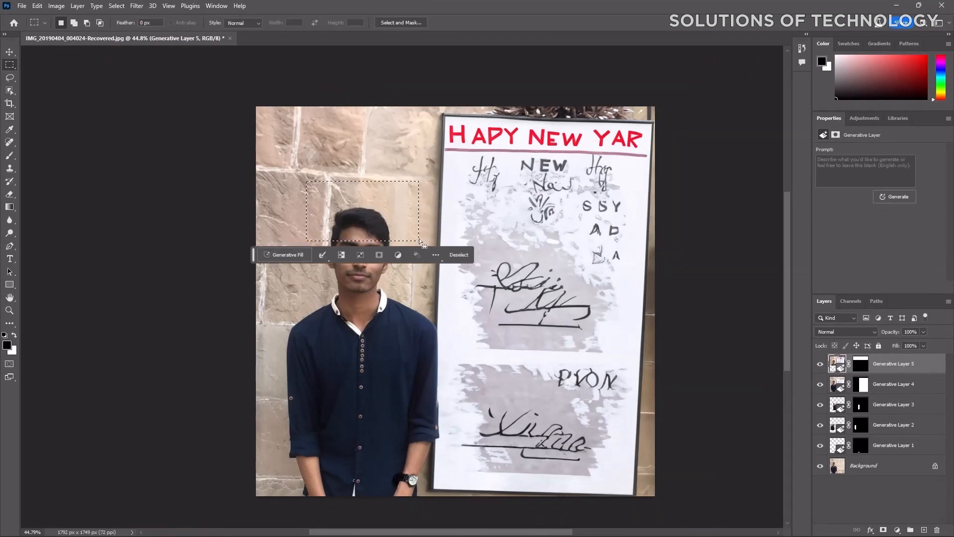
{"action": "left_click", "coordinate": [292, 254]}
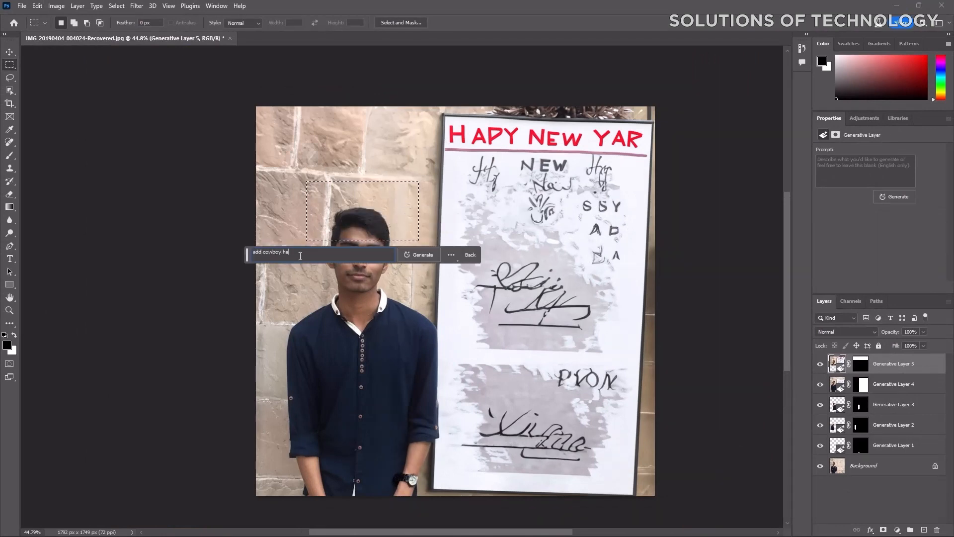
{"action": "key", "text": "Return"}
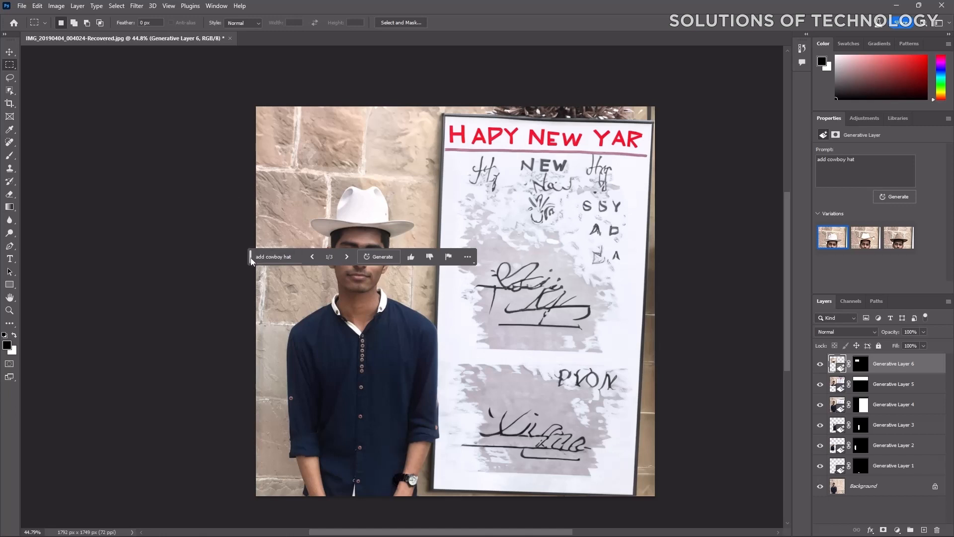
- Compare the three cowboy hat variations and keep the second one, the cream hat with the red-edged brim
{"action": "left_click_drag", "start_coordinate": [251, 258], "coordinate": [304, 364]}
{"action": "left_click", "coordinate": [400, 363]}
{"action": "left_click", "coordinate": [399, 362]}
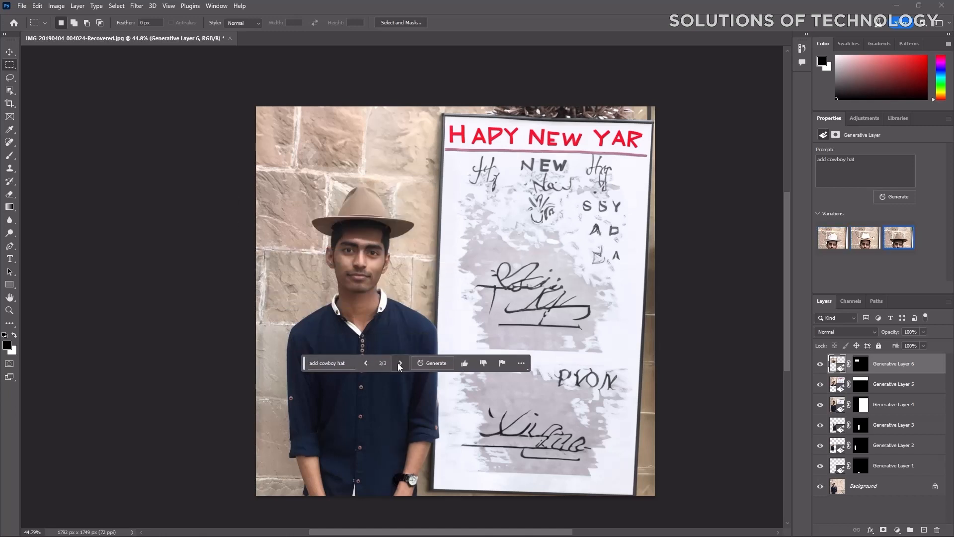
{"action": "left_click", "coordinate": [400, 363]}
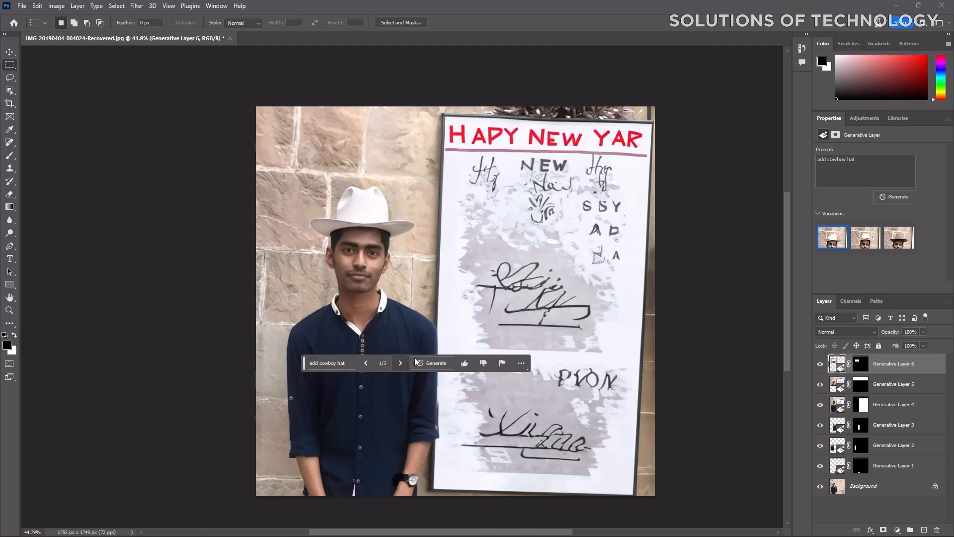
{"action": "left_click", "coordinate": [399, 363]}
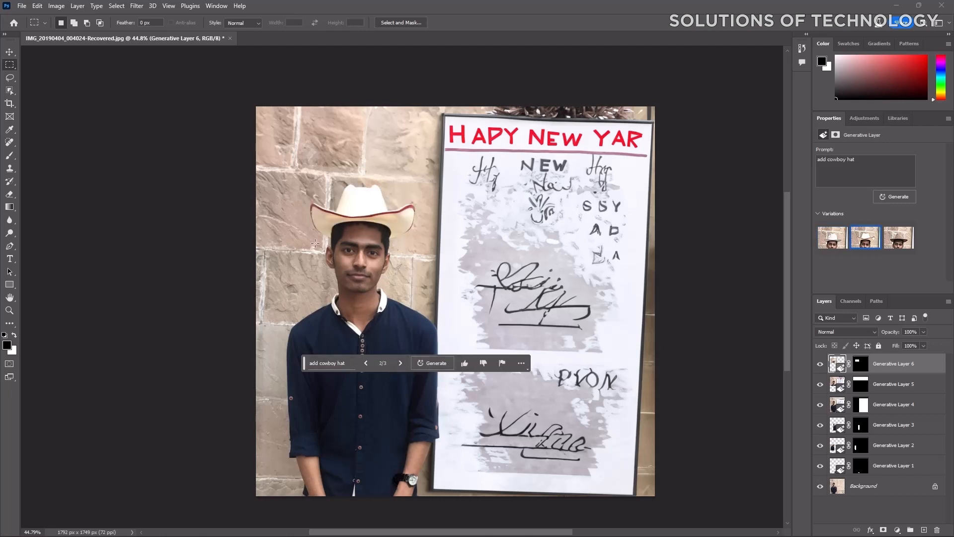
- Select a rectangle across the man's eyes and run Generative Fill with the prompt "add black sunglass"
{"action": "left_click_drag", "start_coordinate": [305, 233], "coordinate": [423, 264]}
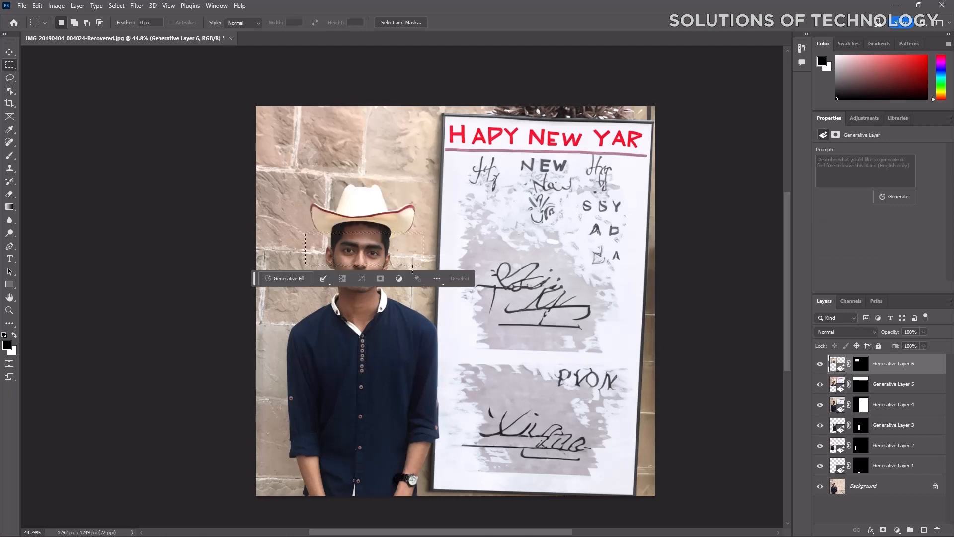
{"action": "left_click", "coordinate": [285, 278]}
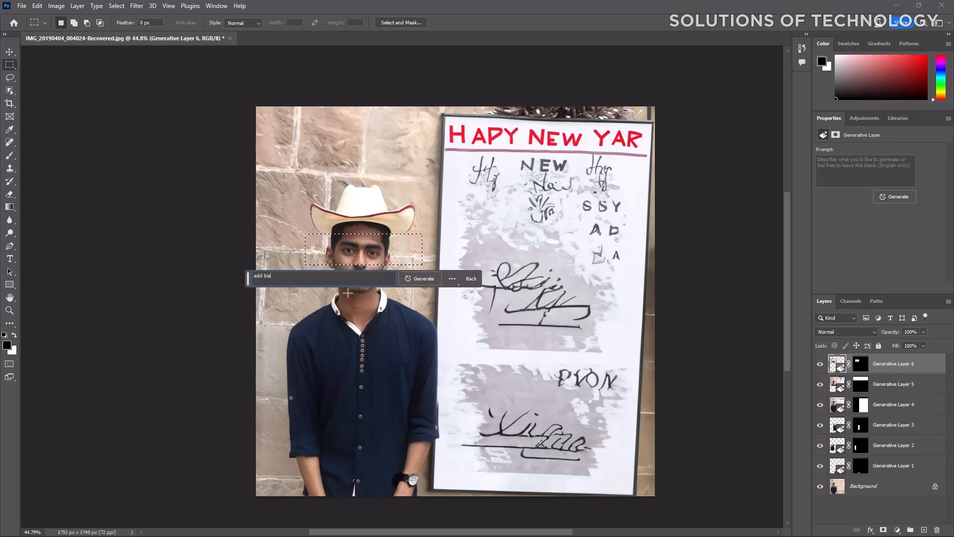
{"action": "type", "text": "add black sunglass"}
{"action": "key", "text": "Return"}
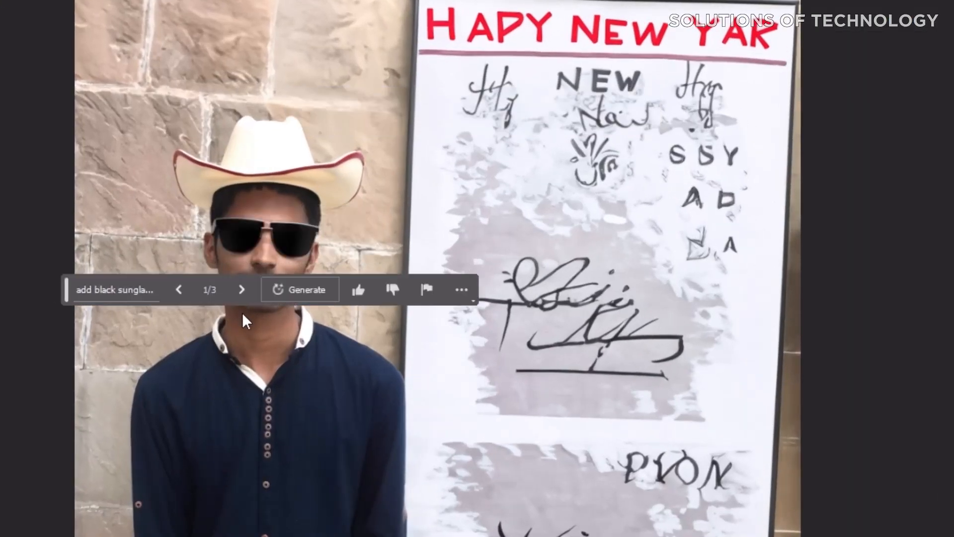
- Compare the three sunglasses variations, keep the first one and check it close up on the face
{"action": "left_click_drag", "start_coordinate": [67, 293], "coordinate": [84, 437]}
{"action": "left_click", "coordinate": [257, 435]}
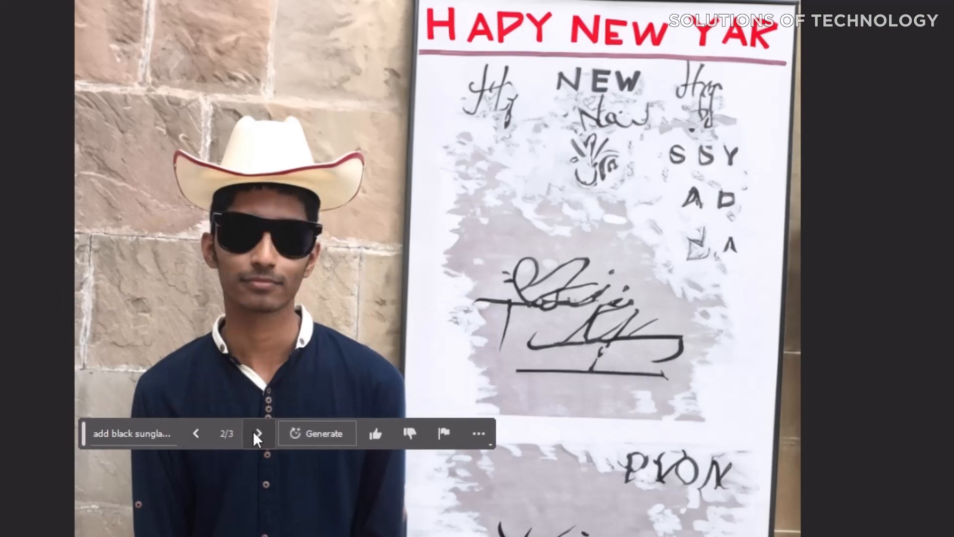
{"action": "left_click", "coordinate": [252, 434]}
{"action": "left_click", "coordinate": [252, 434]}
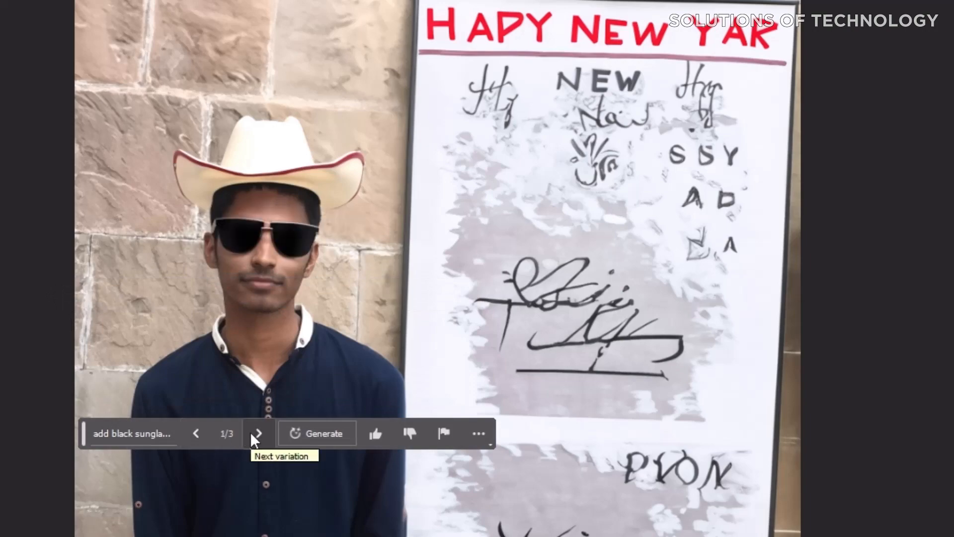
{"action": "left_click", "coordinate": [249, 433]}
{"action": "left_click", "coordinate": [196, 433]}
{"action": "scroll", "coordinate": [343, 246], "scroll_direction": "up", "scroll_amount": 2}
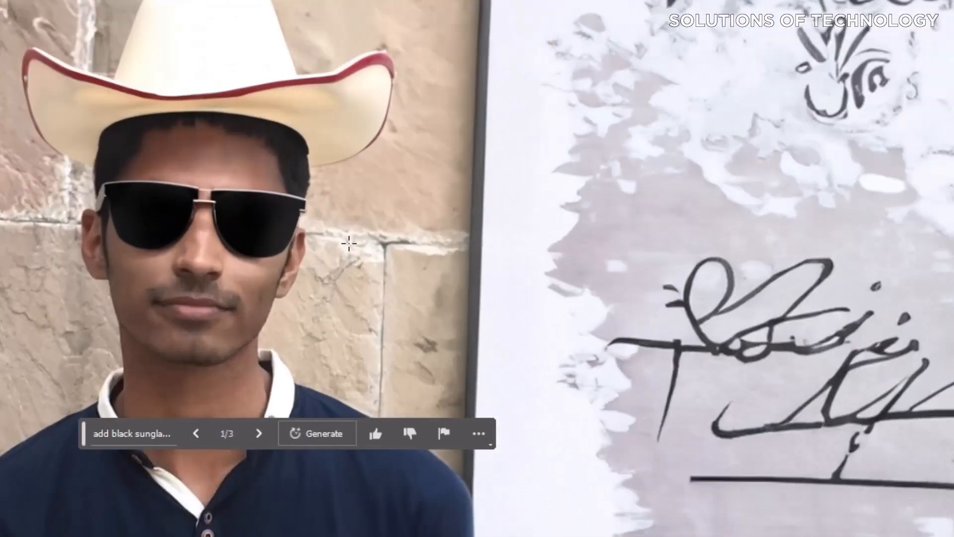
{"action": "scroll", "coordinate": [350, 244], "scroll_direction": "down", "scroll_amount": 3}
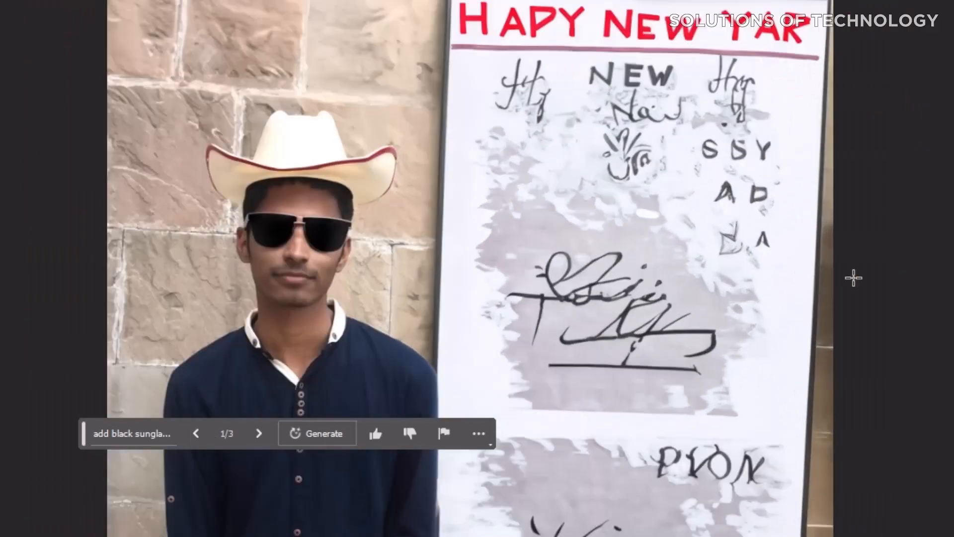
- Select a rectangle on the shirt's chest beside the buttons and run Generative Fill with the prompt "add tshirt logo"
{"action": "scroll", "coordinate": [853, 278], "scroll_direction": "up", "scroll_amount": 1}
{"action": "left_click_drag", "start_coordinate": [87, 439], "coordinate": [698, 536]}
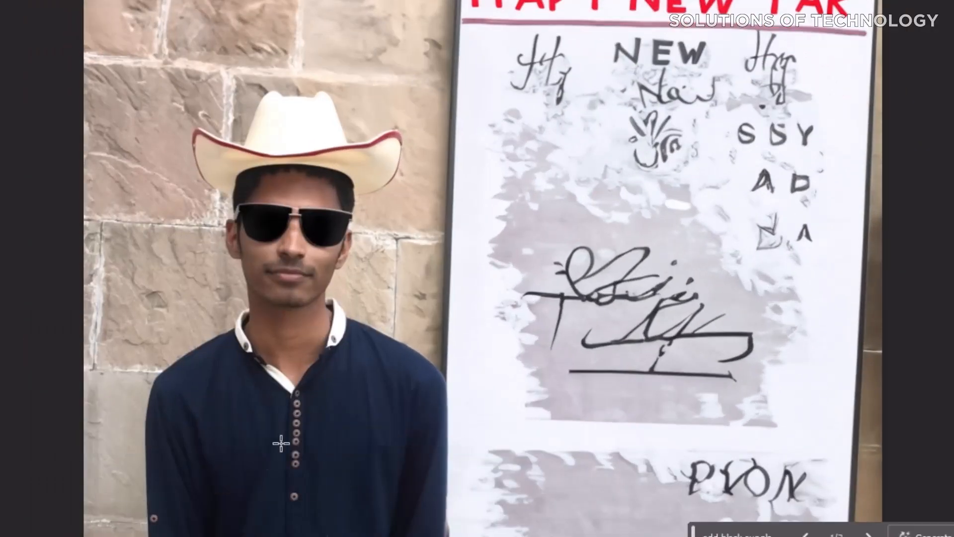
{"action": "left_click_drag", "start_coordinate": [314, 398], "coordinate": [408, 460]}
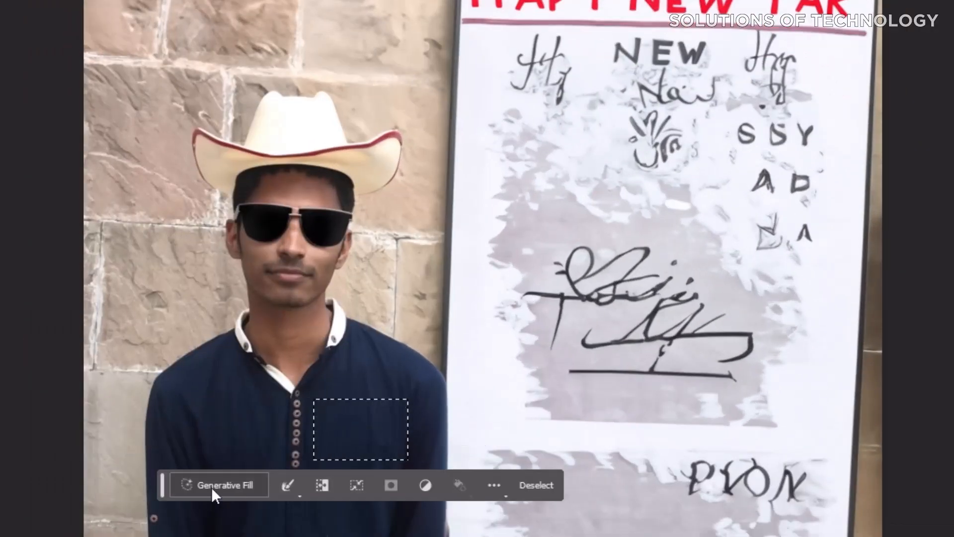
{"action": "left_click", "coordinate": [213, 488]}
{"action": "type", "text": "add tshirt logo"}
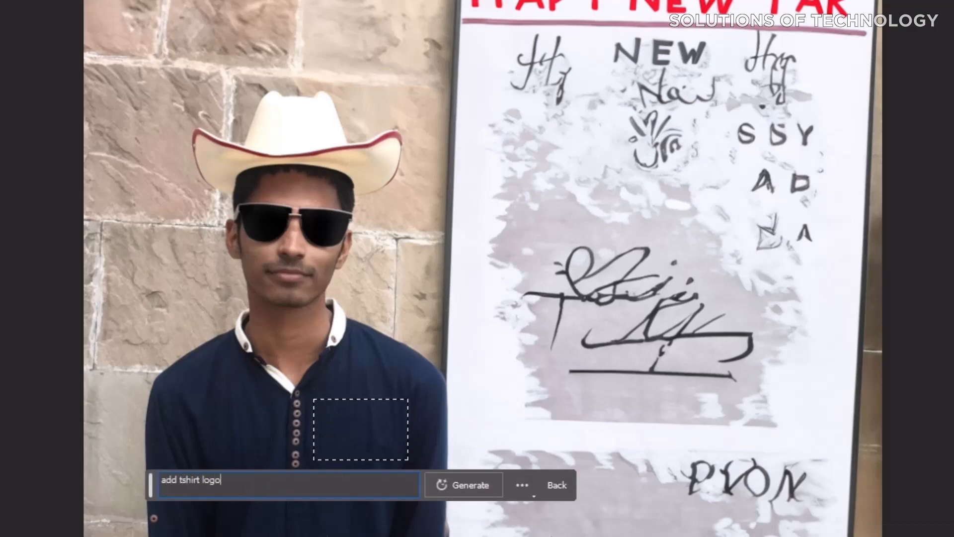
{"action": "key", "text": "Return"}
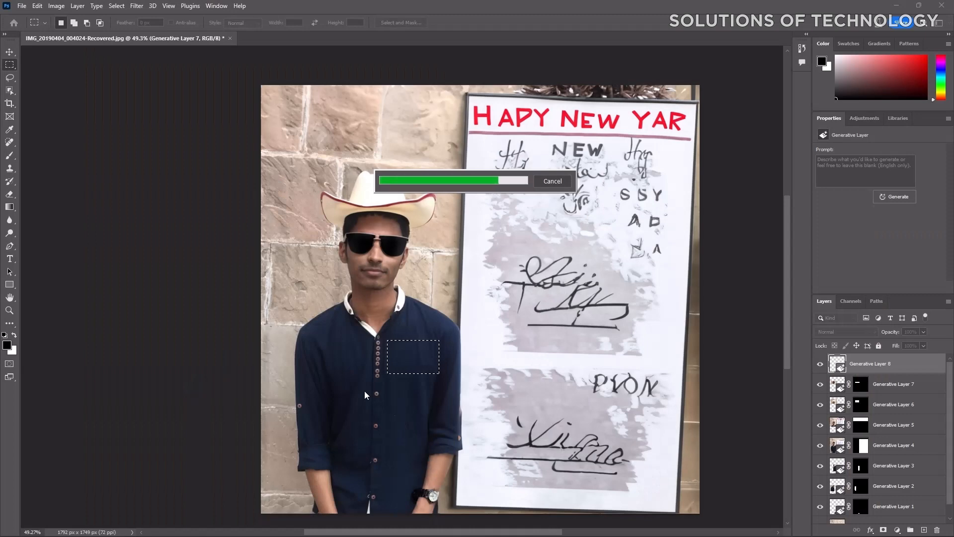
- Compare the three shirt logo variations and keep the third one, the white rectangular patch
{"action": "left_click", "coordinate": [393, 388]}
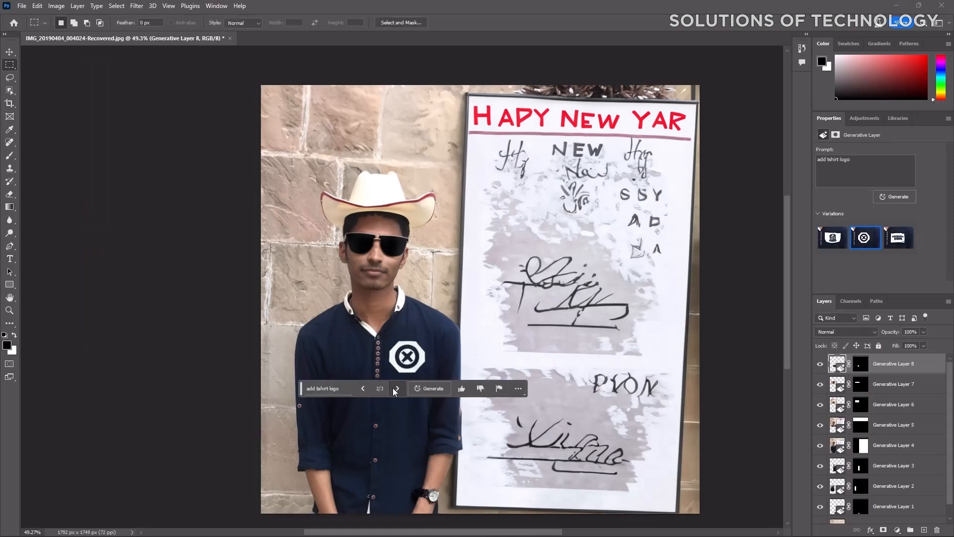
{"action": "left_click", "coordinate": [395, 388]}
{"action": "left_click", "coordinate": [395, 388]}
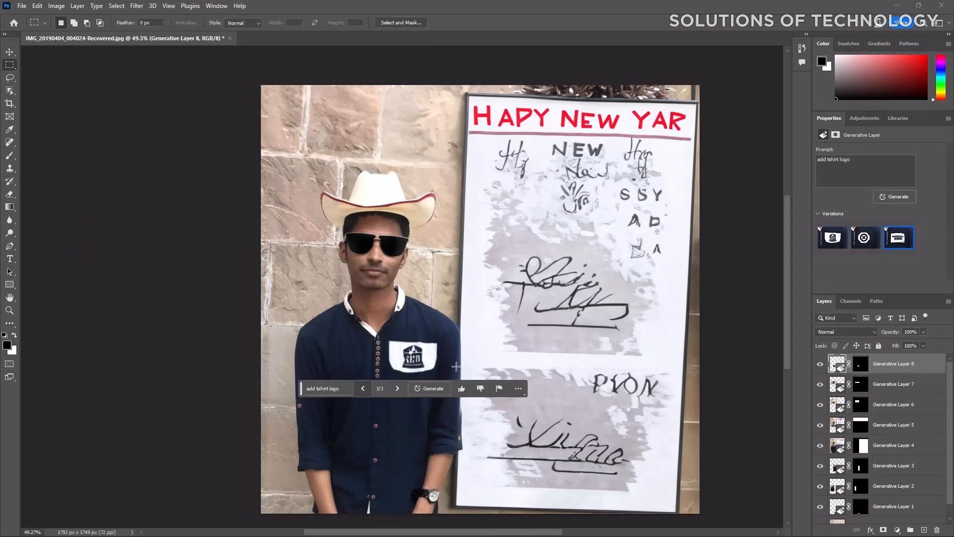
- Examine the chest logo close up and the whole edited portrait with the hat, sunglasses, watch and poster
{"action": "scroll", "coordinate": [432, 356], "scroll_direction": "up", "scroll_amount": 7}
{"action": "scroll", "coordinate": [478, 365], "scroll_direction": "down", "scroll_amount": 7}
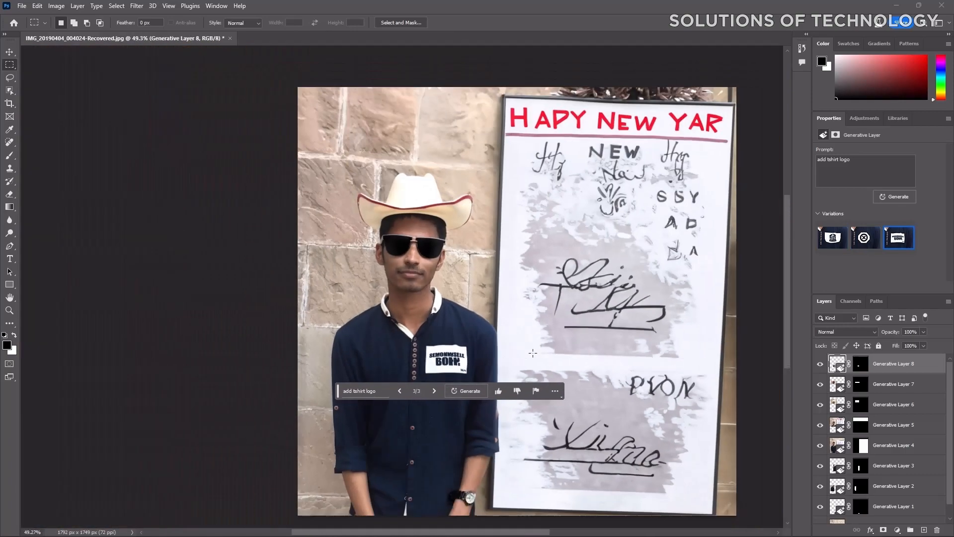
{"action": "scroll", "coordinate": [629, 376], "scroll_direction": "down", "scroll_amount": 1}
{"action": "left_click_drag", "start_coordinate": [357, 391], "coordinate": [354, 495]}
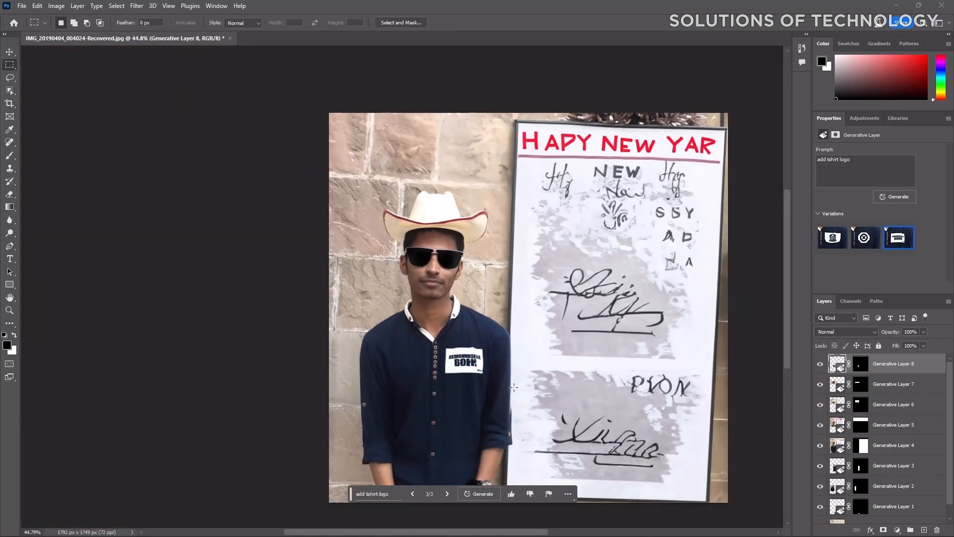
{"action": "scroll", "coordinate": [626, 338], "scroll_direction": "down", "scroll_amount": 2}
{"action": "scroll", "coordinate": [618, 323], "scroll_direction": "up", "scroll_amount": 5}
{"action": "scroll", "coordinate": [616, 320], "scroll_direction": "down", "scroll_amount": 2}
{"action": "left_click_drag", "start_coordinate": [570, 300], "coordinate": [455, 293]}
{"action": "scroll", "coordinate": [455, 293], "scroll_direction": "down", "scroll_amount": 2}
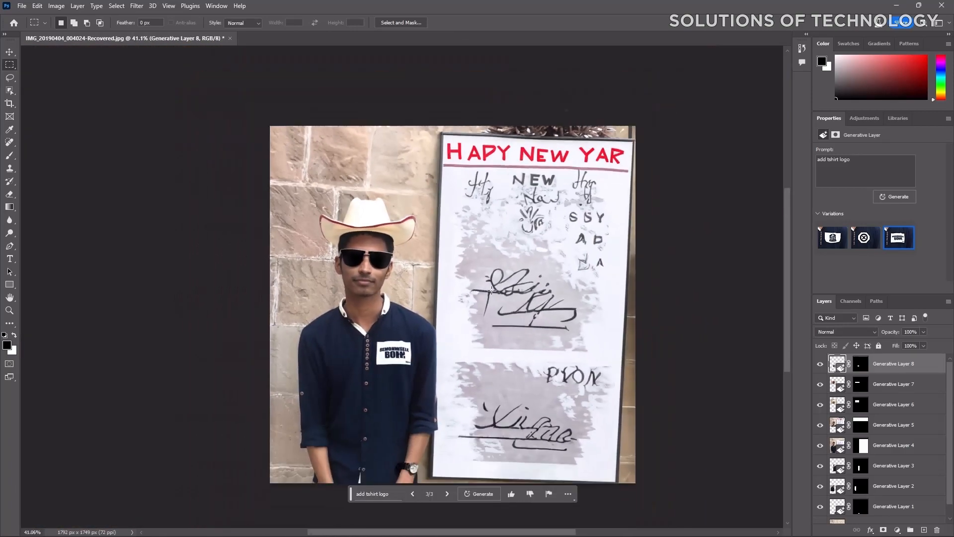
{"action": "scroll", "coordinate": [504, 300], "scroll_direction": "up", "scroll_amount": 1}
- Export the edited portrait as a PNG named IMG_20190404_004024-Recovered.png in the SR folder on drive G
{"action": "left_click", "coordinate": [22, 5]}
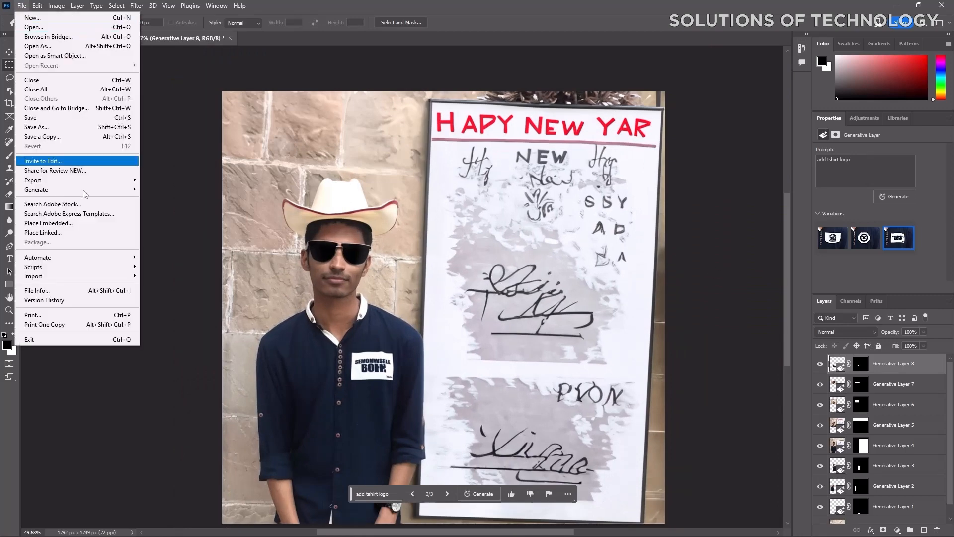
{"action": "mouse_move", "coordinate": [83, 183]}
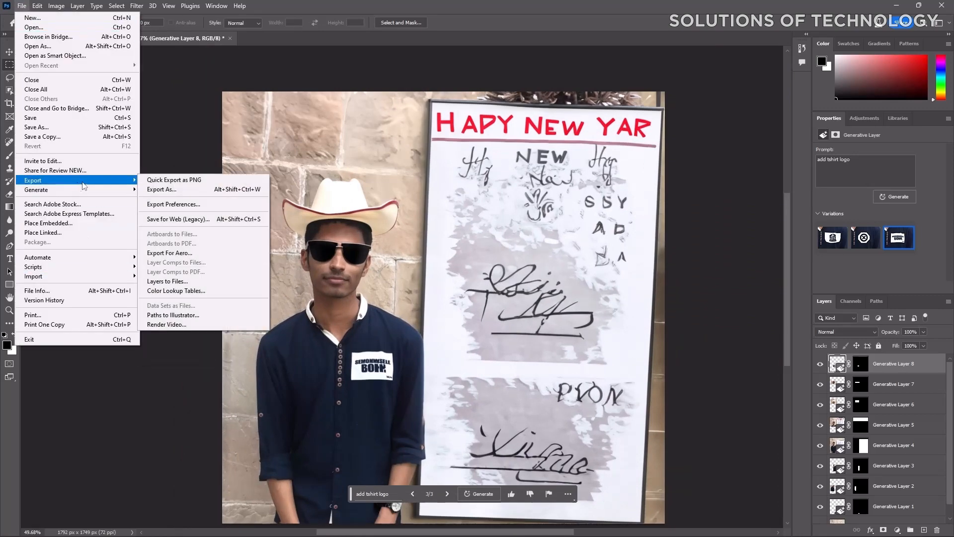
{"action": "left_click", "coordinate": [203, 181]}
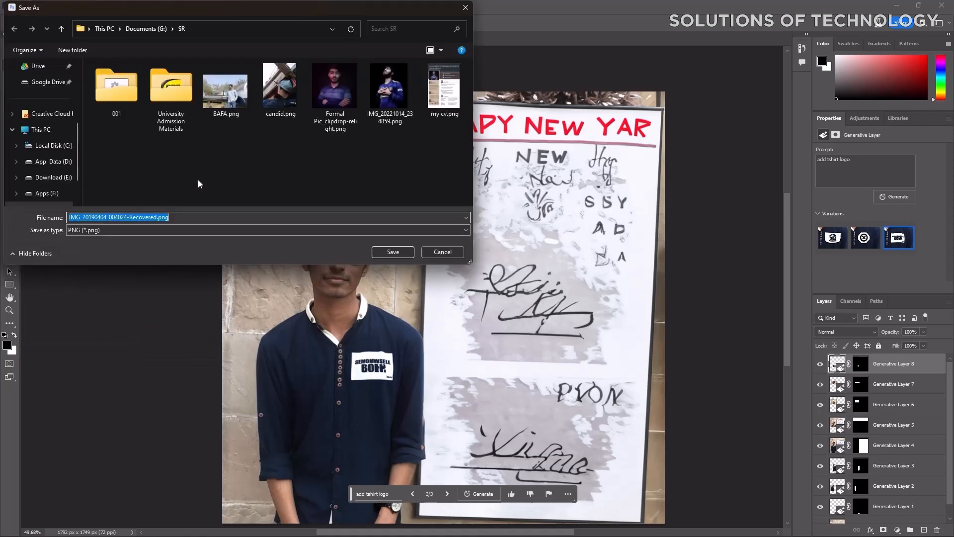
{"action": "key", "text": "Return"}
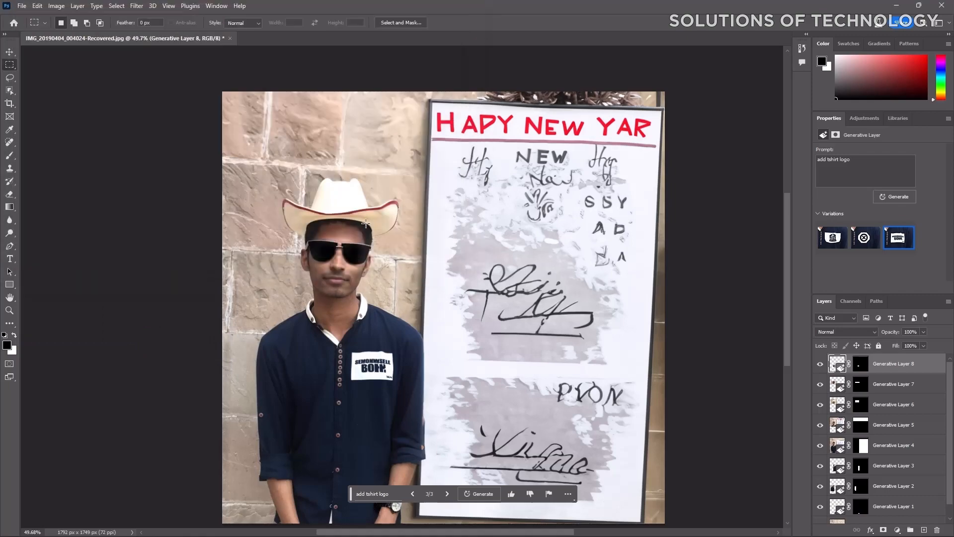
- Minimize Photoshop, switch to File Explorer and open IMG_20190404_004024-Recovered.png from the SR folder on Documents (G:)
{"action": "left_click", "coordinate": [896, 5]}
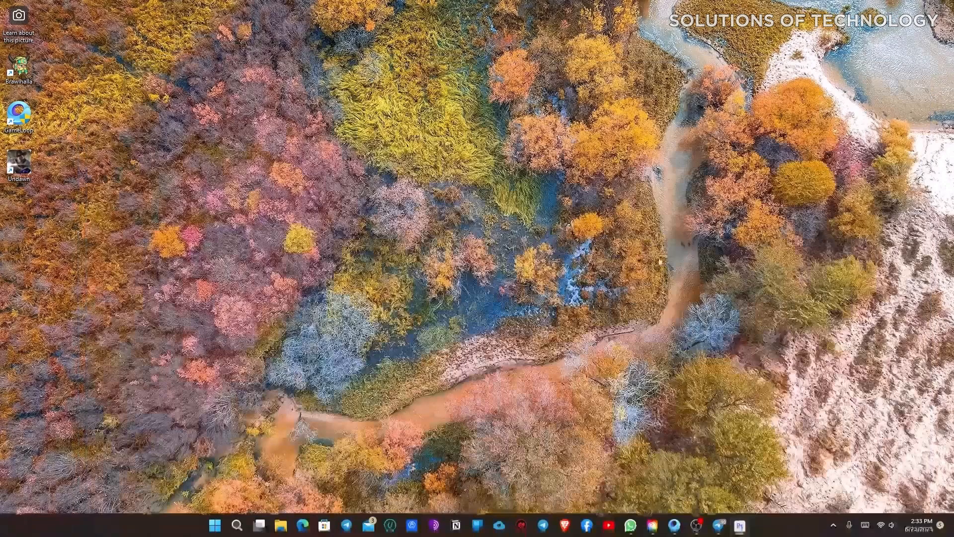
{"action": "left_click", "coordinate": [279, 526]}
{"action": "left_click", "coordinate": [50, 304]}
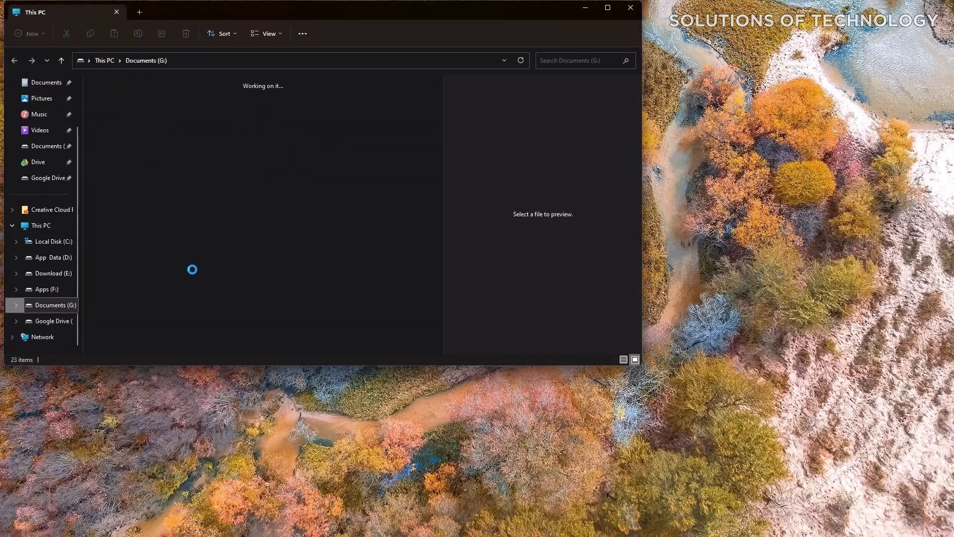
{"action": "double_click", "coordinate": [233, 228]}
{"action": "scroll", "coordinate": [298, 238], "scroll_direction": "down", "scroll_amount": 10}
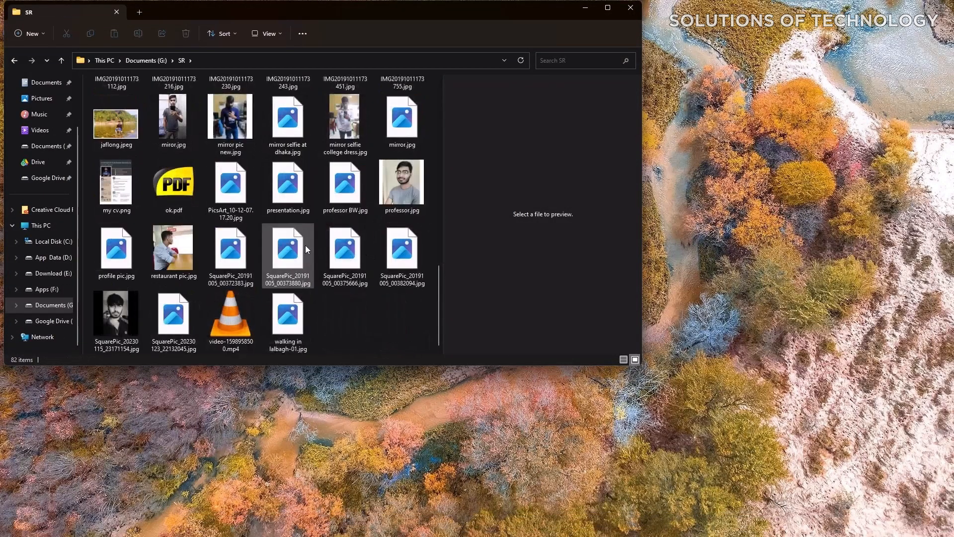
{"action": "scroll", "coordinate": [316, 257], "scroll_direction": "up", "scroll_amount": 6}
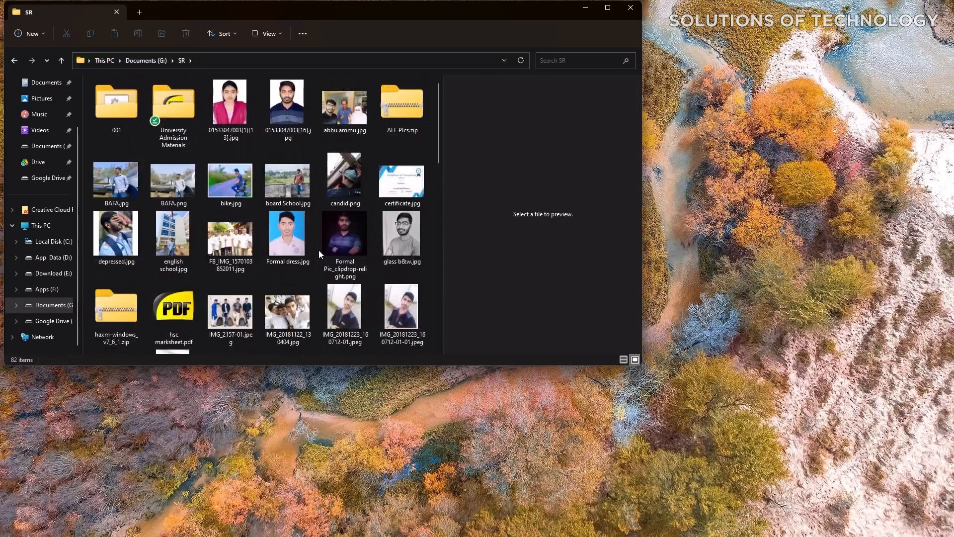
{"action": "double_click", "coordinate": [173, 243]}
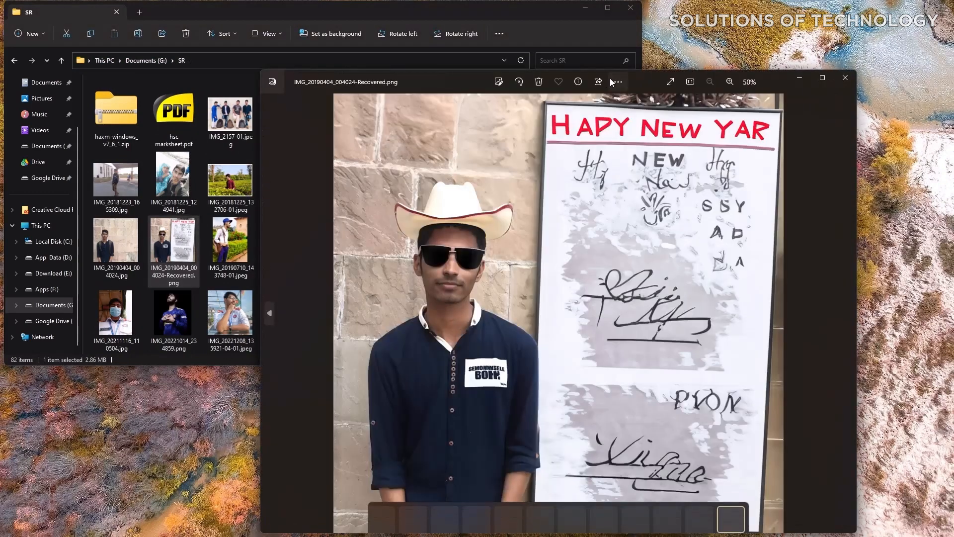
- Compare the exported portrait with the original IMG_20190404_004024.jpg in full screen, and minimize the photo viewer
{"action": "left_click", "coordinate": [612, 80]}
{"action": "left_click", "coordinate": [440, 86]}
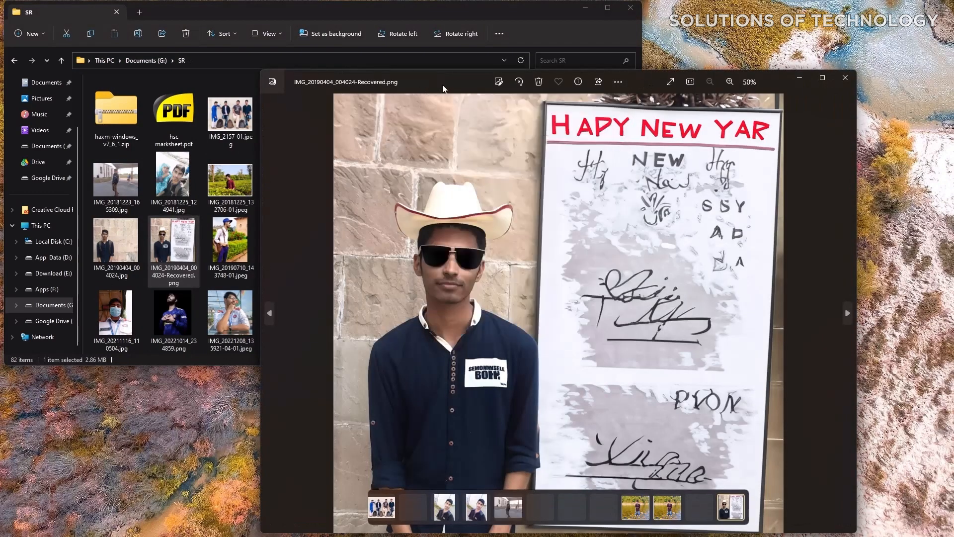
{"action": "left_click_drag", "start_coordinate": [444, 88], "coordinate": [420, 56]}
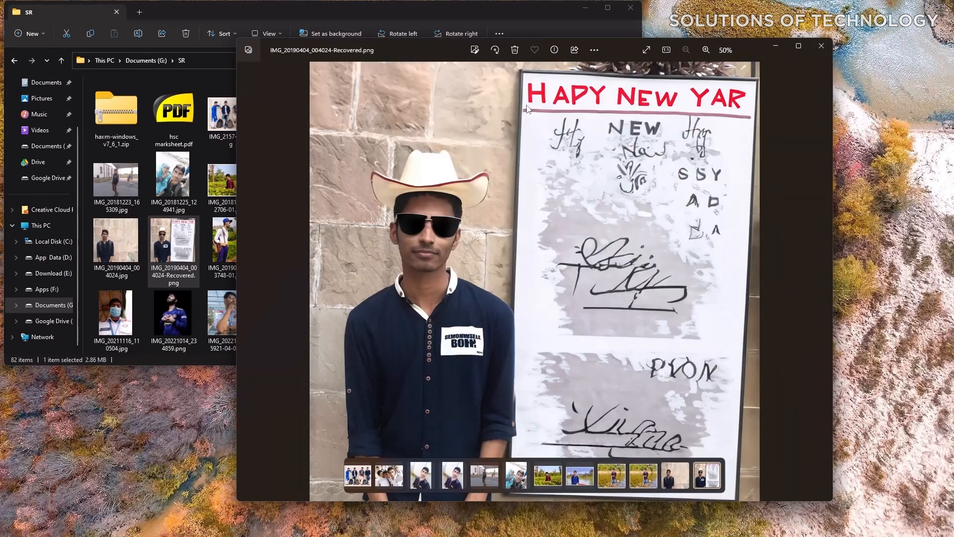
{"action": "left_click", "coordinate": [645, 49]}
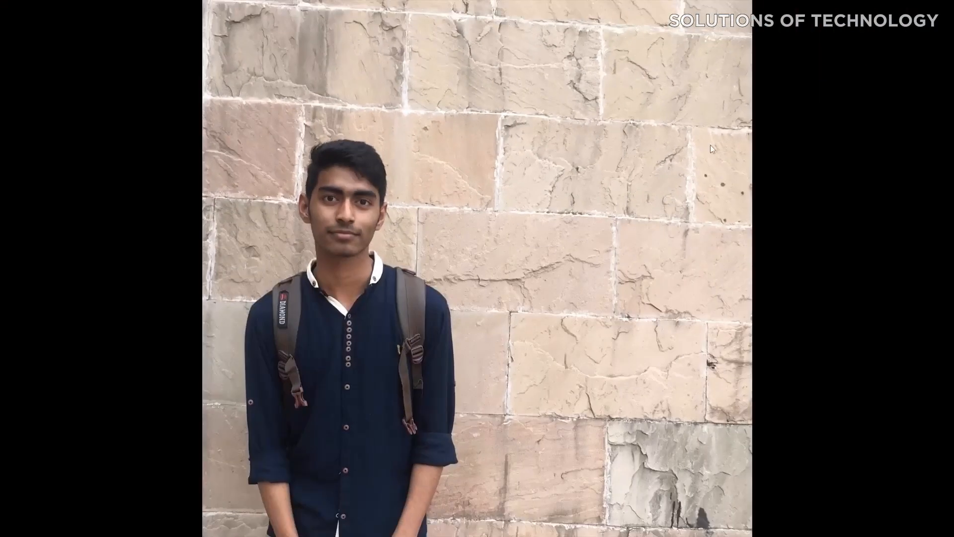
{"action": "key", "text": "Escape"}
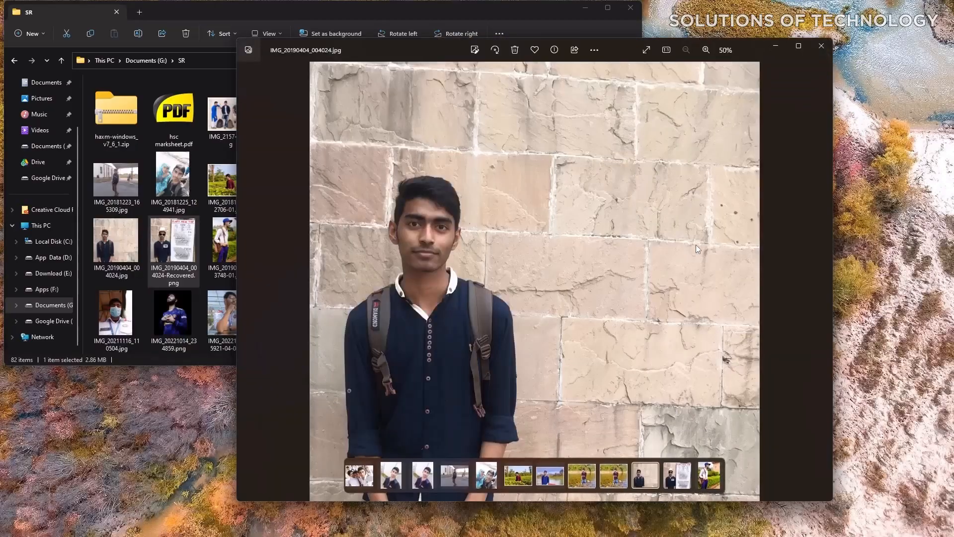
{"action": "left_click", "coordinate": [777, 46]}
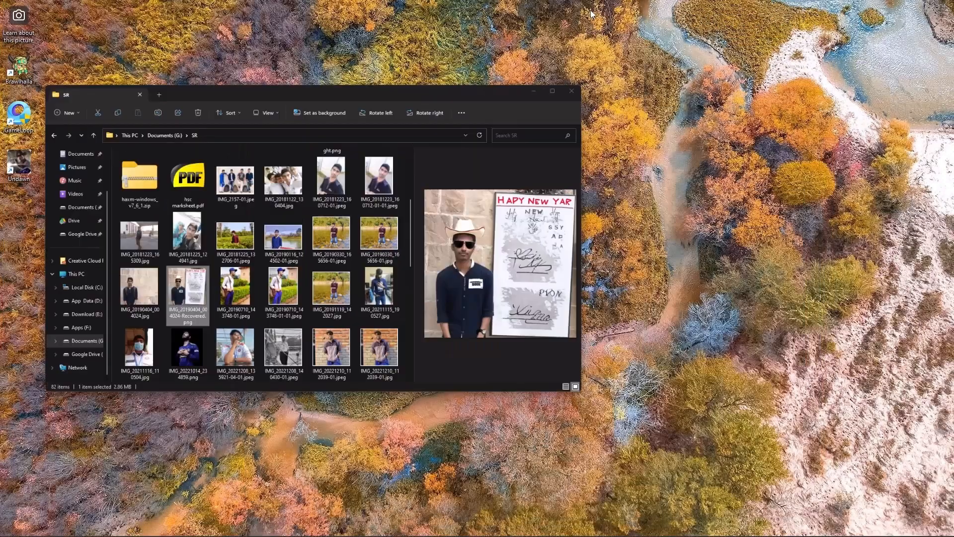